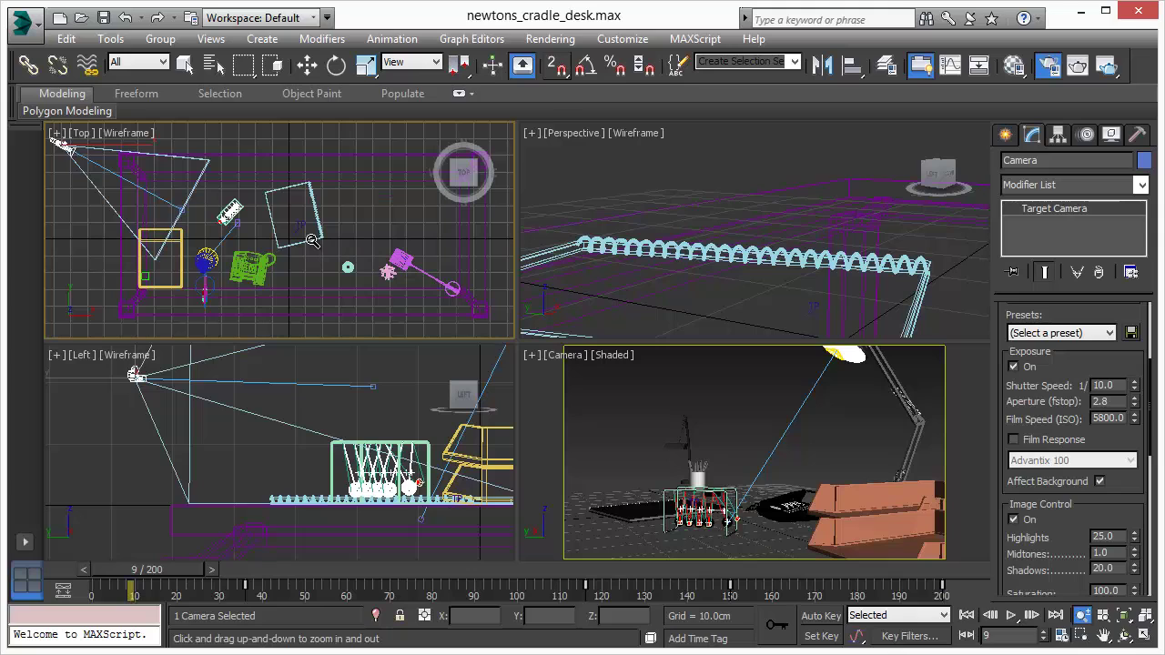
Switch the Top view to Realistic shading and zoom and pan to frame the Newton's cradle closely.
{"action": "key", "text": "F3"}
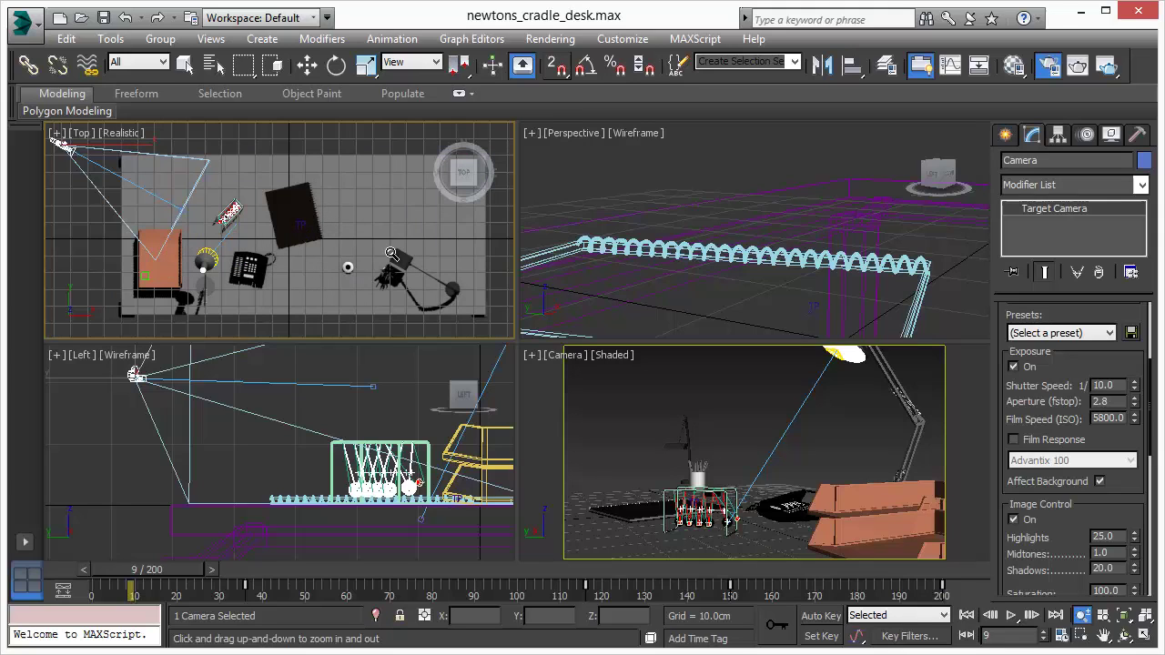
{"action": "left_click_drag", "start_coordinate": [252, 243], "coordinate": [250, 193]}
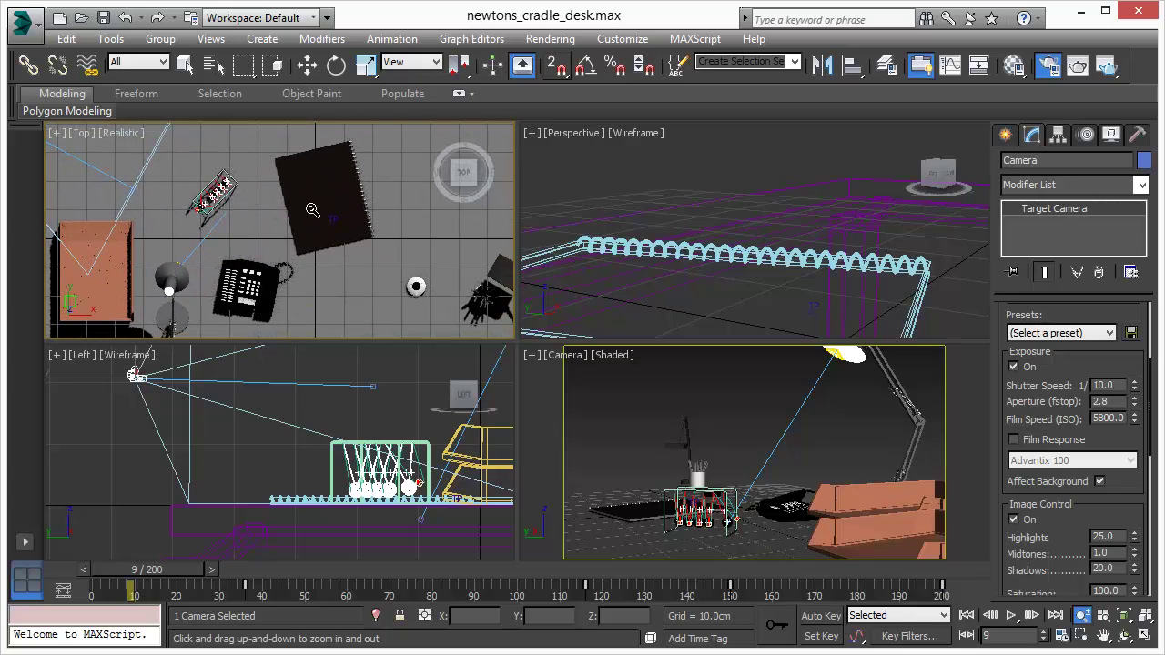
{"action": "middle_click_drag", "start_coordinate": [311, 231], "coordinate": [249, 221]}
{"action": "left_click_drag", "start_coordinate": [249, 220], "coordinate": [248, 149]}
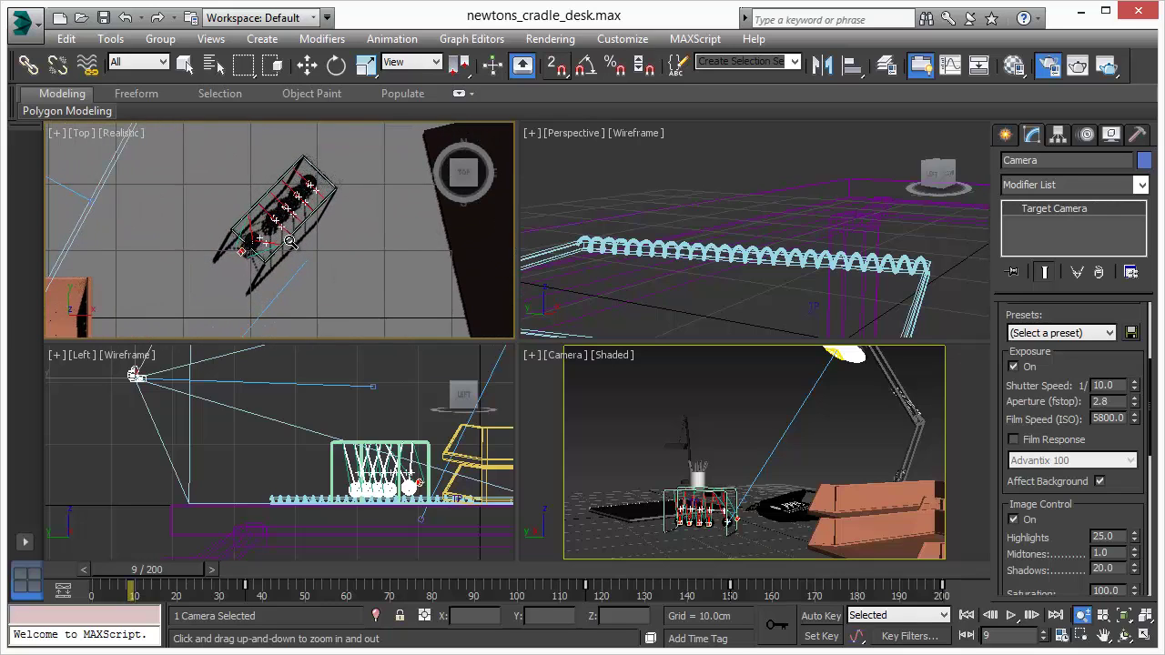
{"action": "left_click_drag", "start_coordinate": [289, 197], "coordinate": [293, 255]}
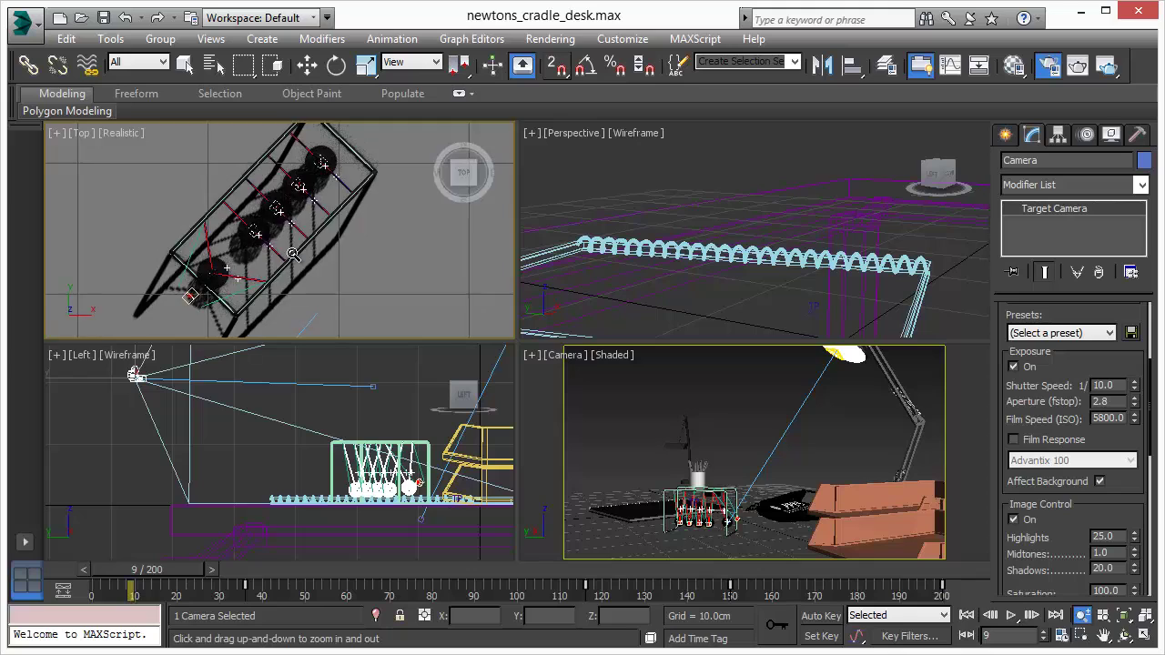
Return the Top view to Wireframe and move the animation to frame 10.
{"action": "key", "text": "F3"}
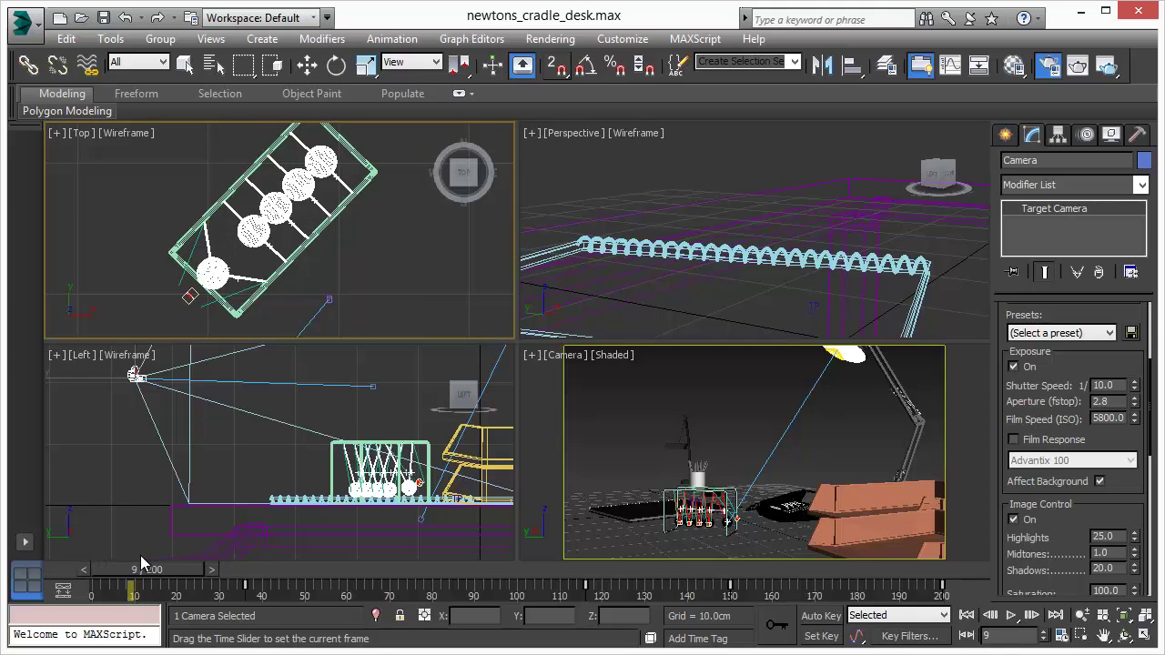
{"action": "mouse_move", "coordinate": [140, 556]}
{"action": "left_mouse_down"}
{"action": "mouse_move", "coordinate": [167, 553]}
{"action": "mouse_move", "coordinate": [145, 552]}
{"action": "left_mouse_up"}
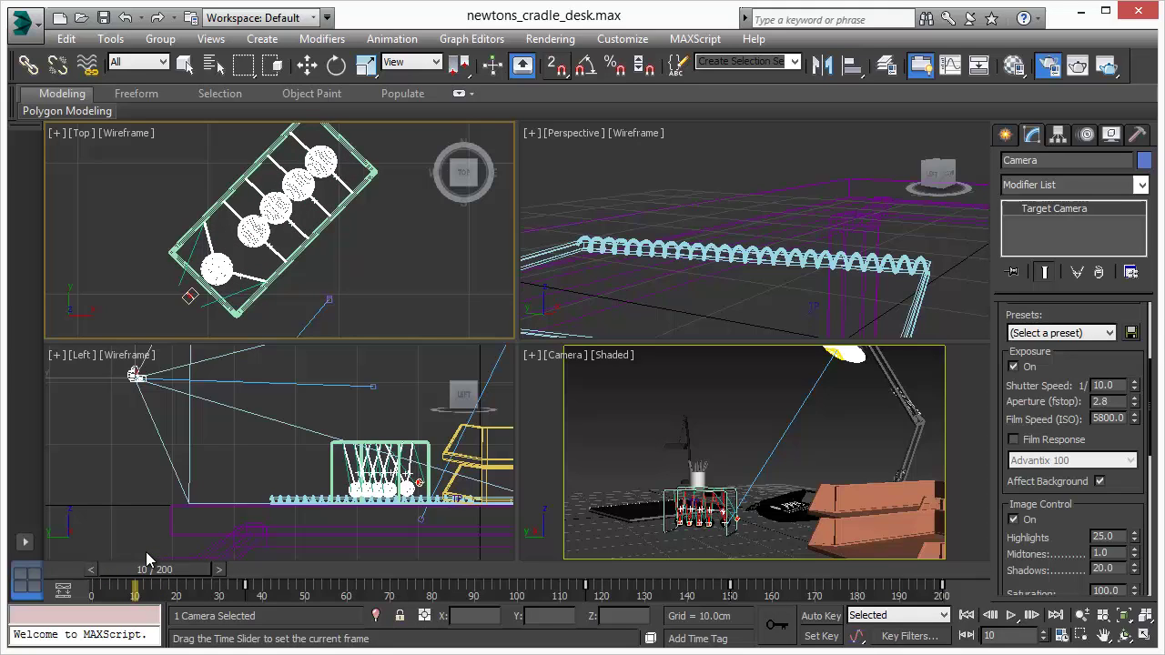
{"action": "key", "text": "alt+z"}
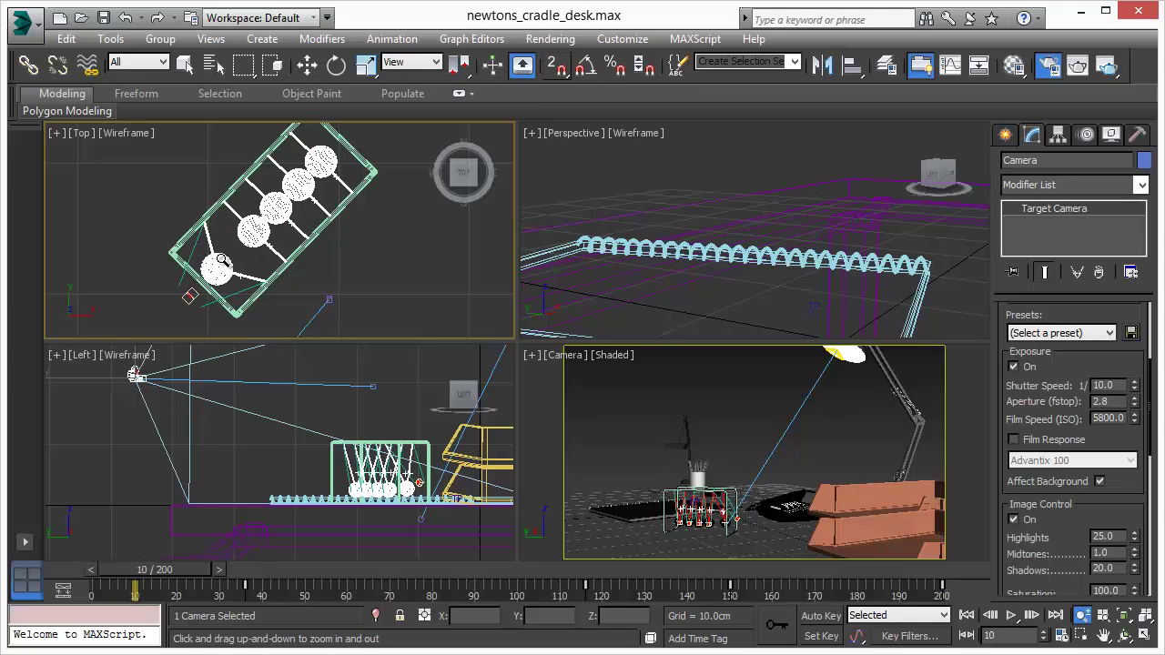
Launch an ActiveShade render of the camera view and dolly the camera close to the cradle balls at frame 9.
{"action": "right_click", "coordinate": [713, 393]}
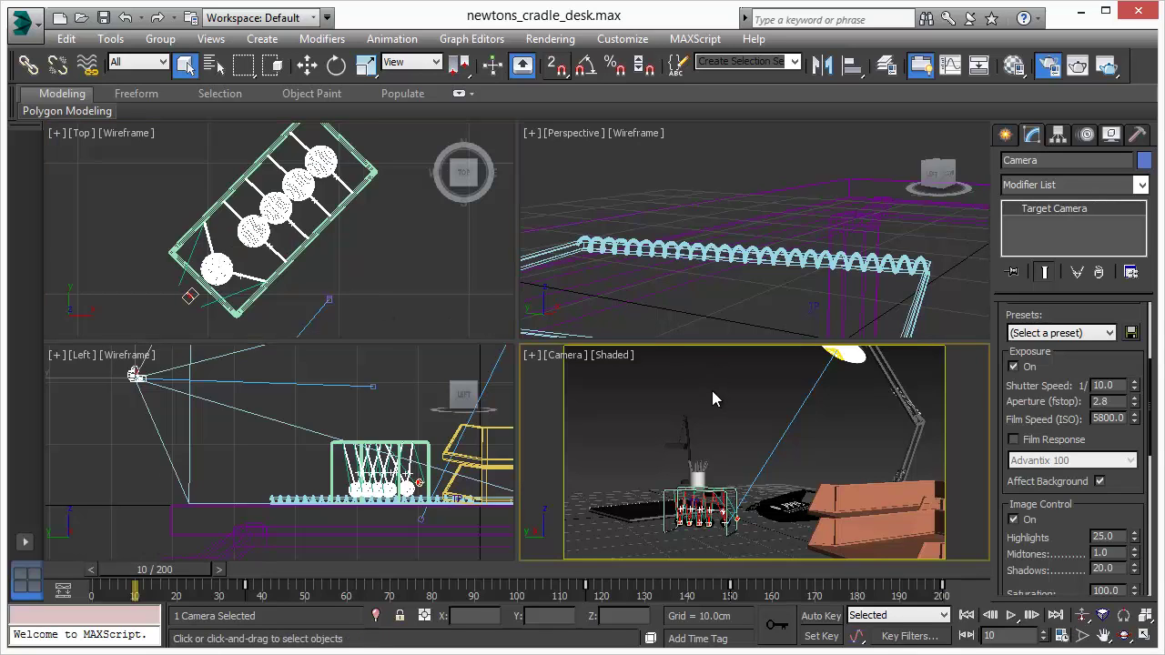
{"action": "left_click", "coordinate": [1105, 66]}
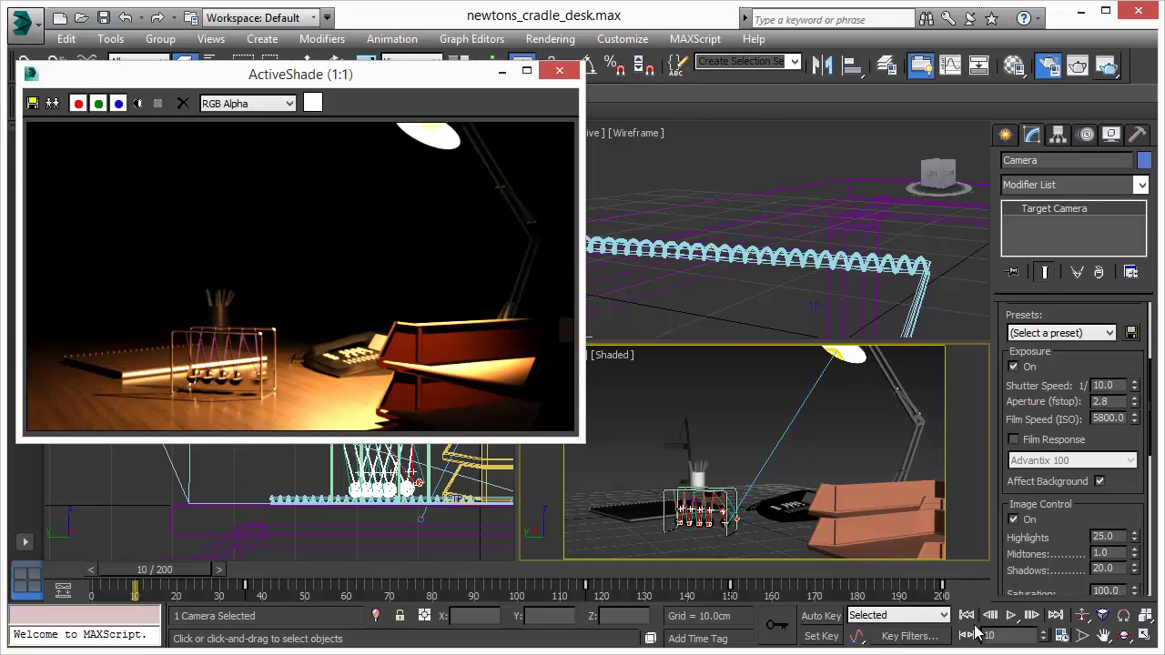
{"action": "left_click", "coordinate": [1081, 616]}
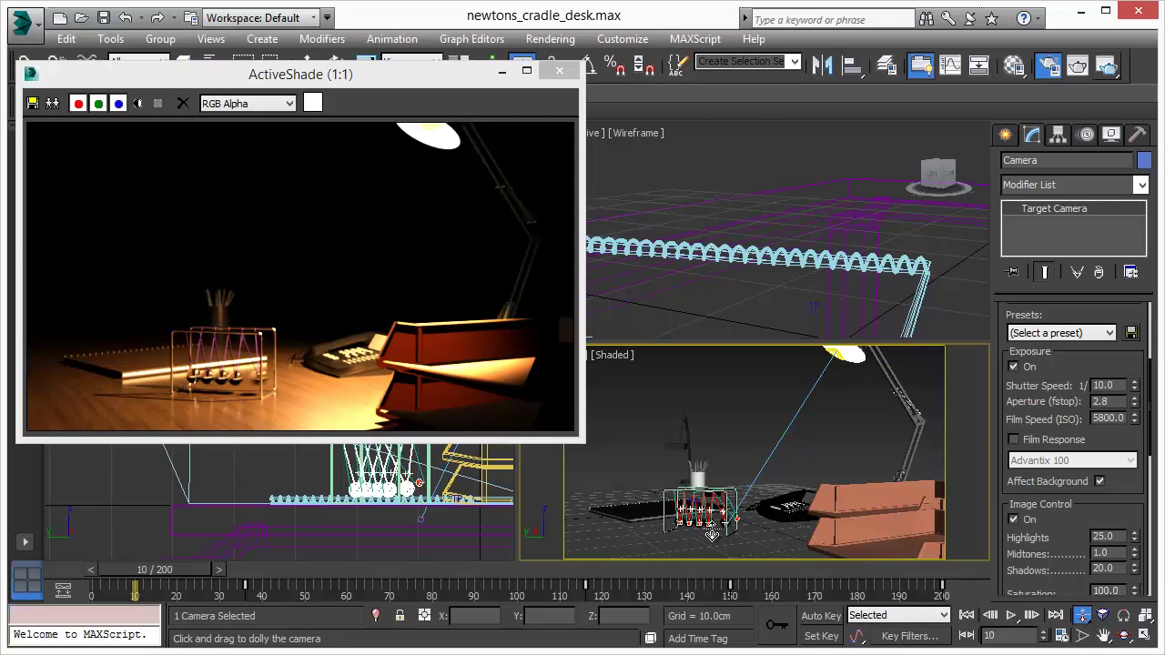
{"action": "left_click_drag", "start_coordinate": [715, 538], "coordinate": [789, 456]}
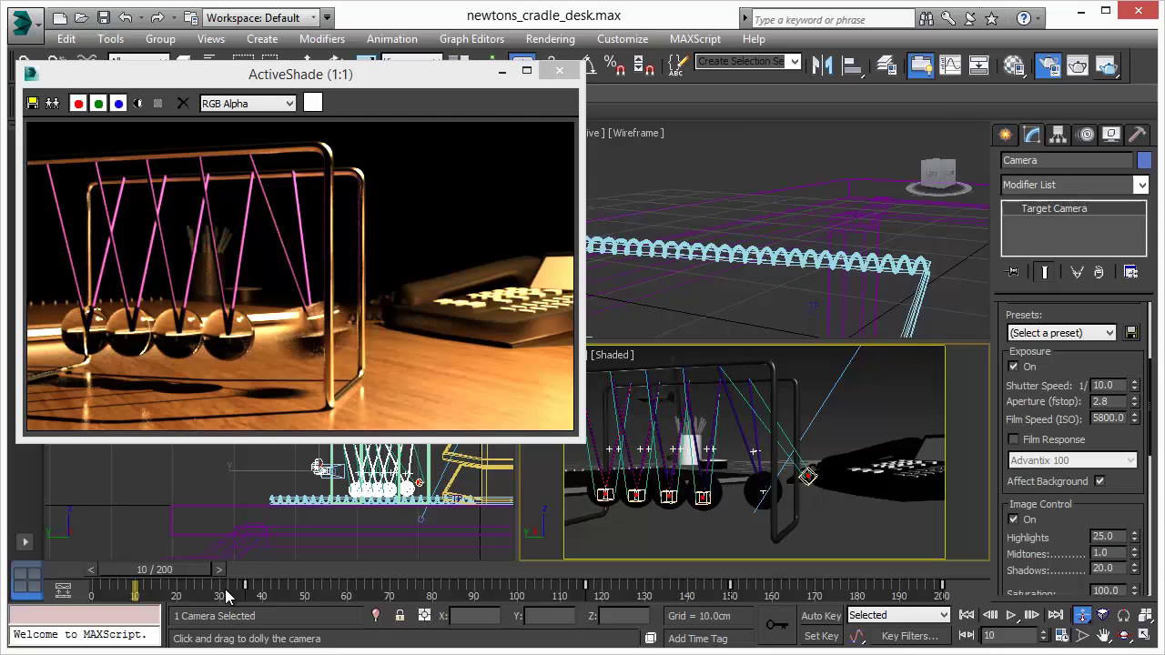
{"action": "mouse_move", "coordinate": [168, 571]}
{"action": "left_mouse_down"}
{"action": "mouse_move", "coordinate": [186, 568]}
{"action": "mouse_move", "coordinate": [154, 568]}
{"action": "left_mouse_up"}
{"action": "key", "text": "alt+z"}
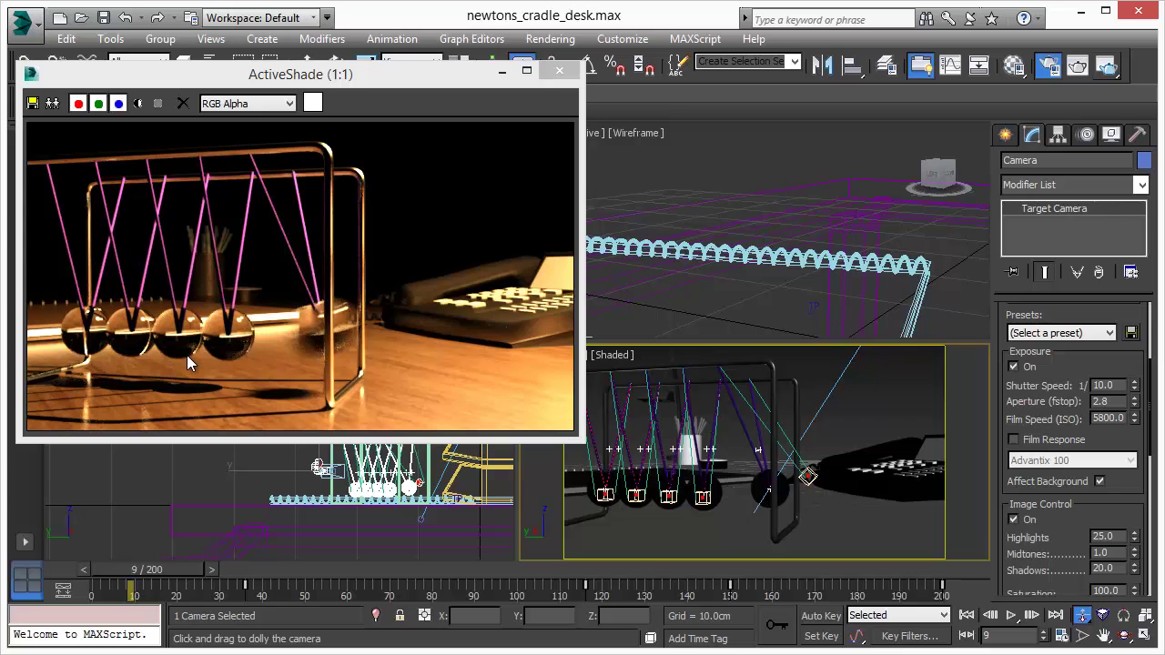
{"action": "scroll", "coordinate": [1018, 435], "scroll_direction": "down", "scroll_amount": 5}
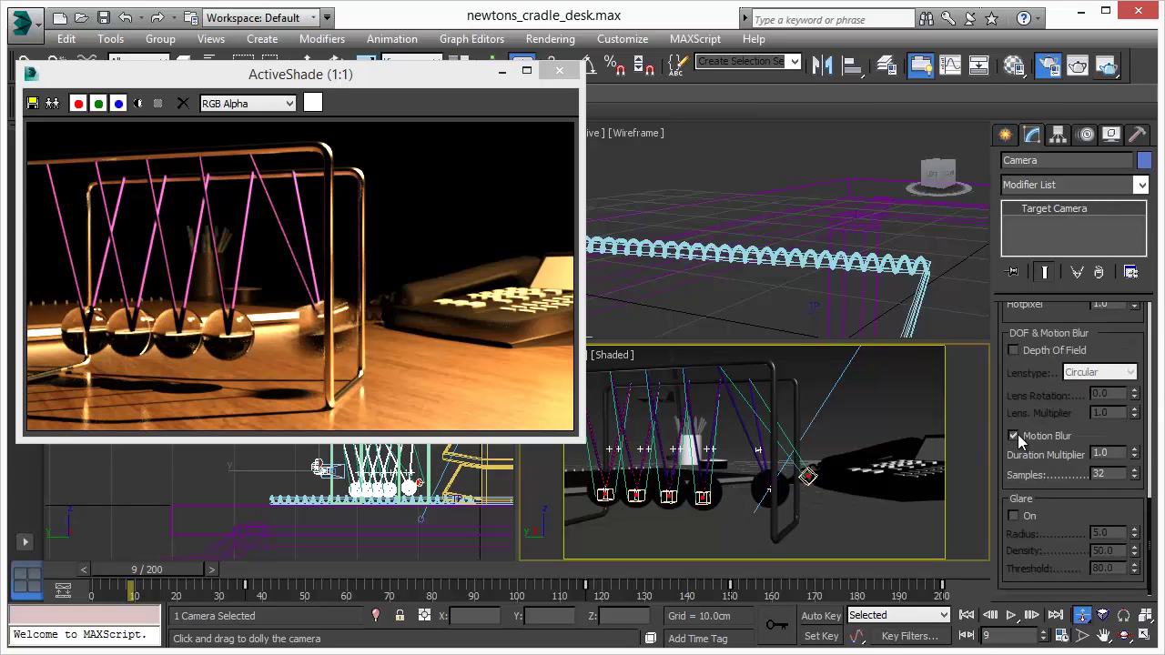
{"action": "left_click", "coordinate": [1015, 437]}
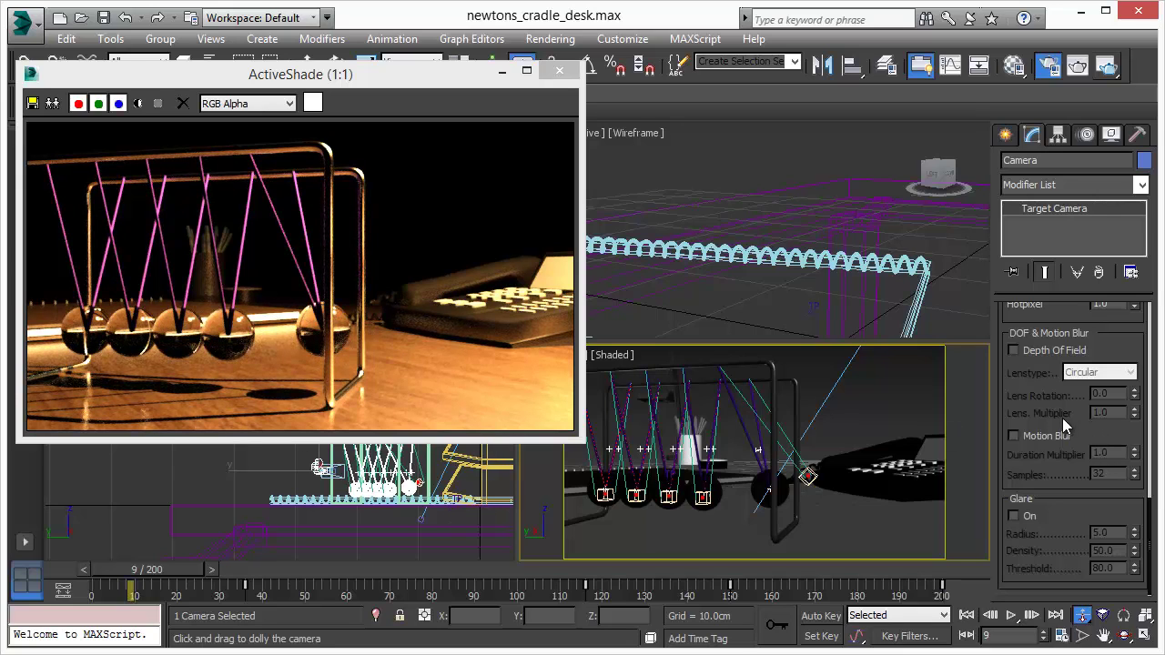
{"action": "left_click", "coordinate": [1016, 437]}
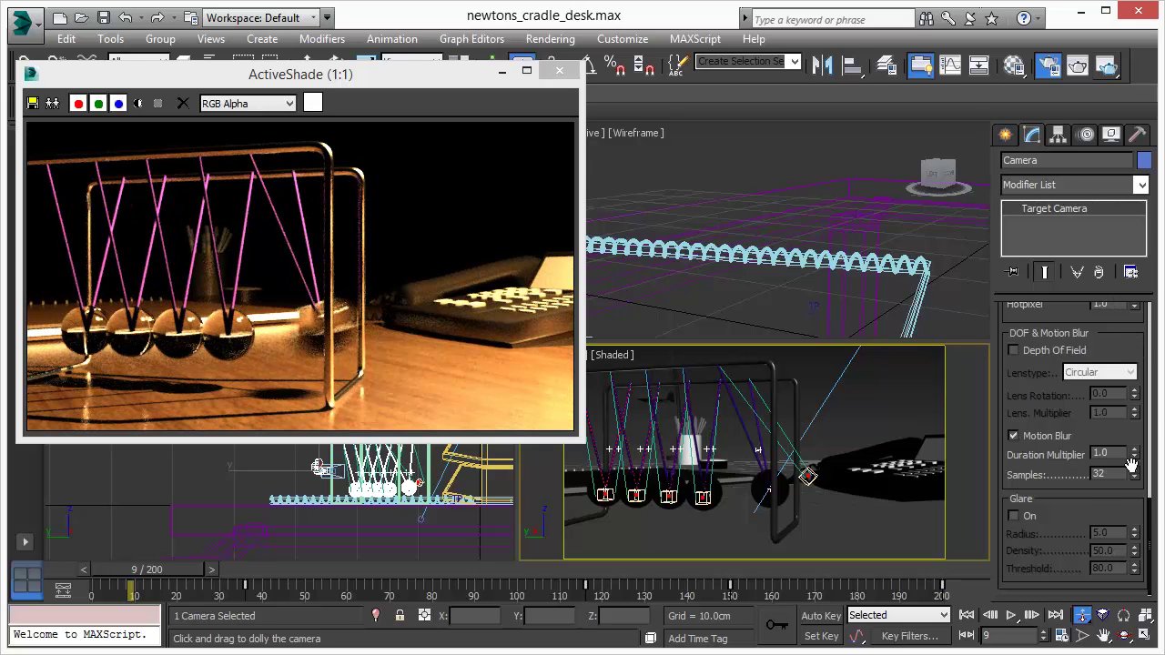
{"action": "scroll", "coordinate": [1131, 466], "scroll_direction": "down", "scroll_amount": 5}
{"action": "scroll", "coordinate": [1119, 460], "scroll_direction": "up", "scroll_amount": 4}
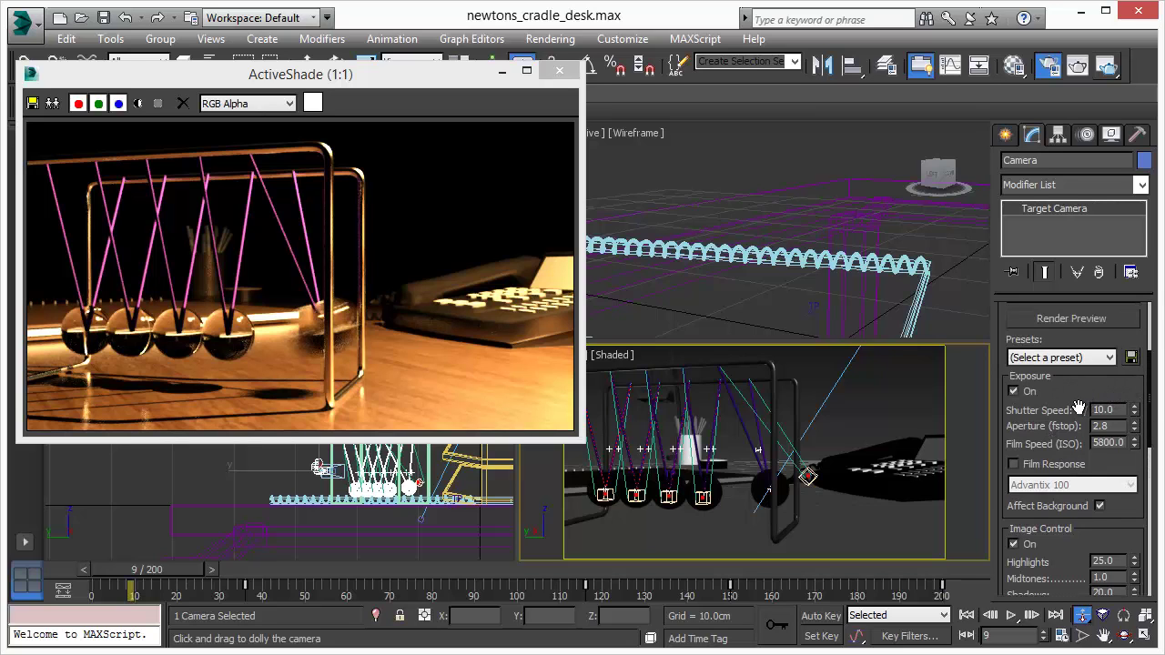
Try camera shutter speeds of 60 and 120 with film speeds ISO 35800 and 65800.
{"action": "double_click", "coordinate": [1118, 409]}
{"action": "type", "text": "60"}
{"action": "key", "text": "Return"}
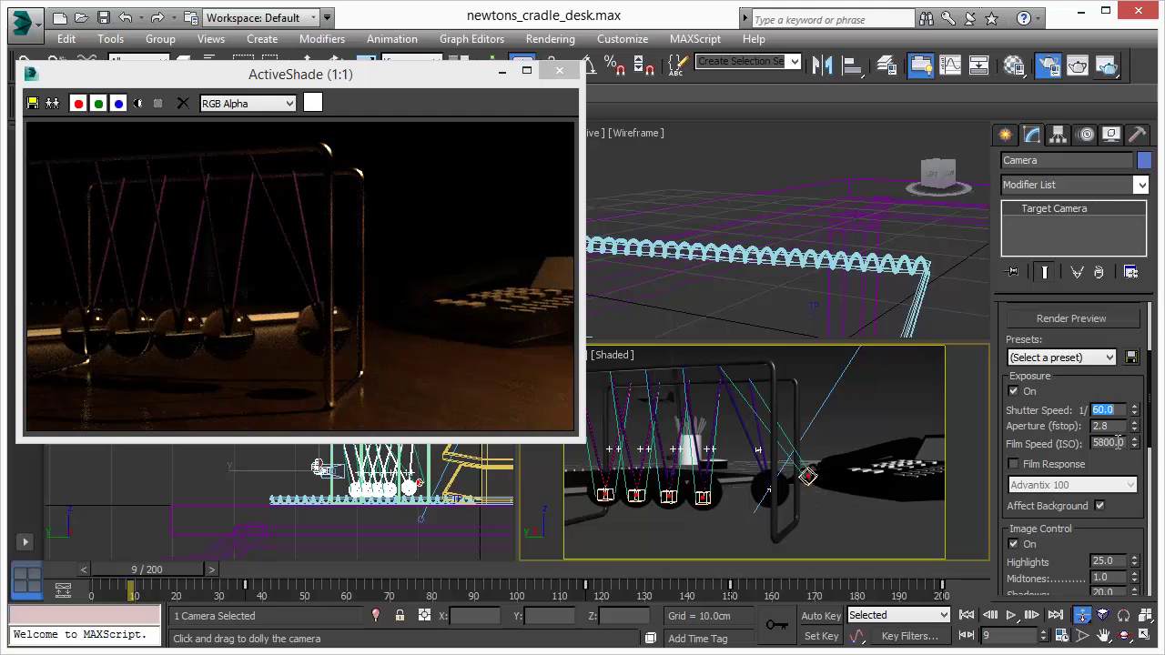
{"action": "left_click", "coordinate": [1103, 519]}
{"action": "double_click", "coordinate": [1106, 443]}
{"action": "type", "text": "35800"}
{"action": "key", "text": "Return"}
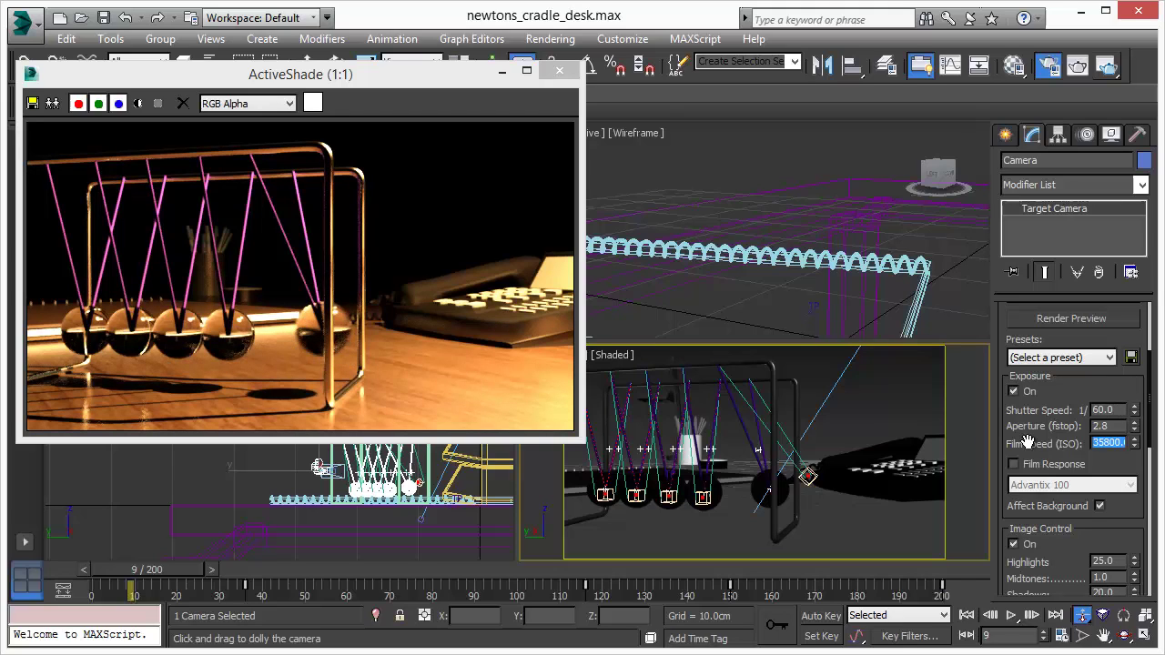
{"action": "double_click", "coordinate": [1119, 411]}
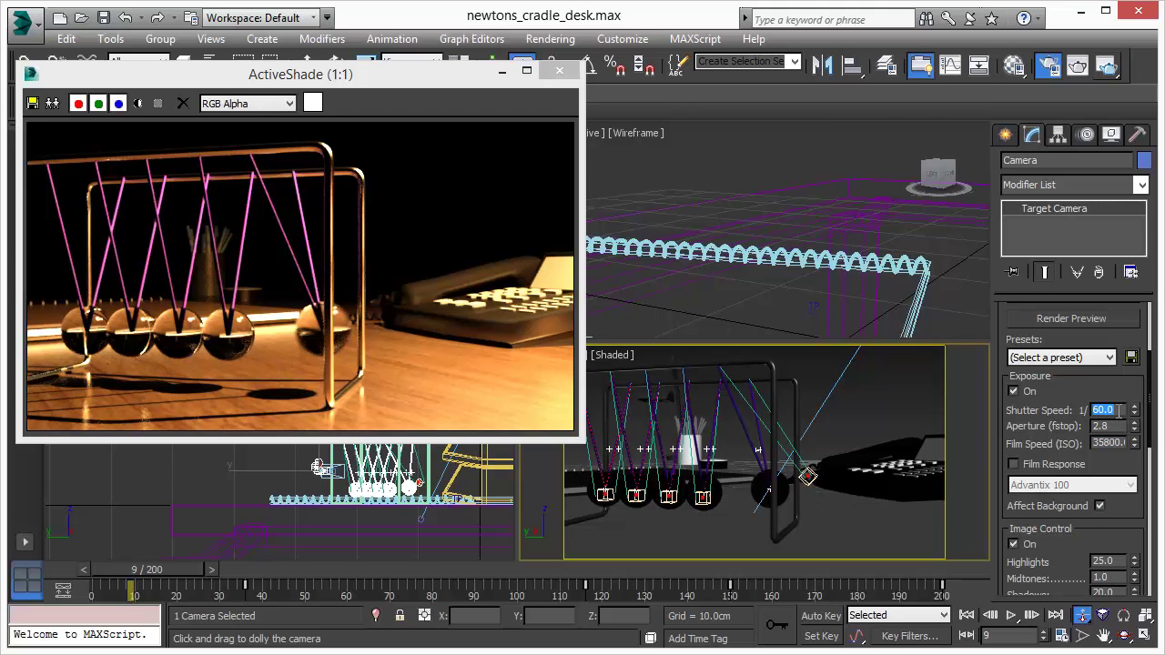
{"action": "key", "text": "Return"}
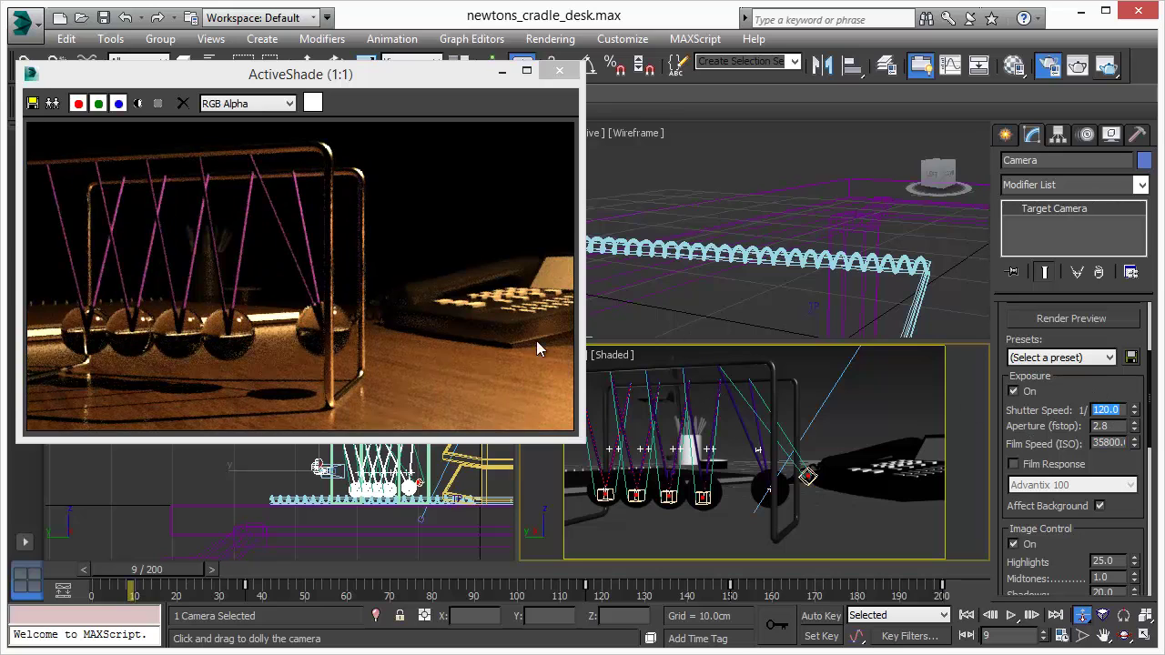
{"action": "left_click", "coordinate": [1087, 475]}
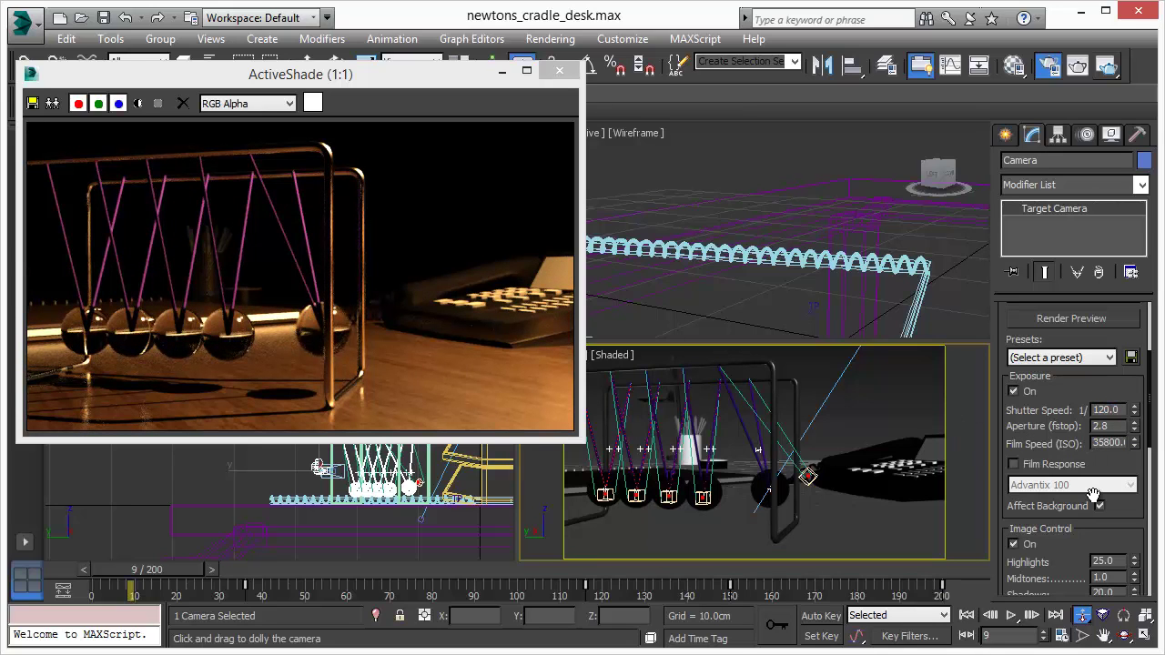
{"action": "key", "text": "Return"}
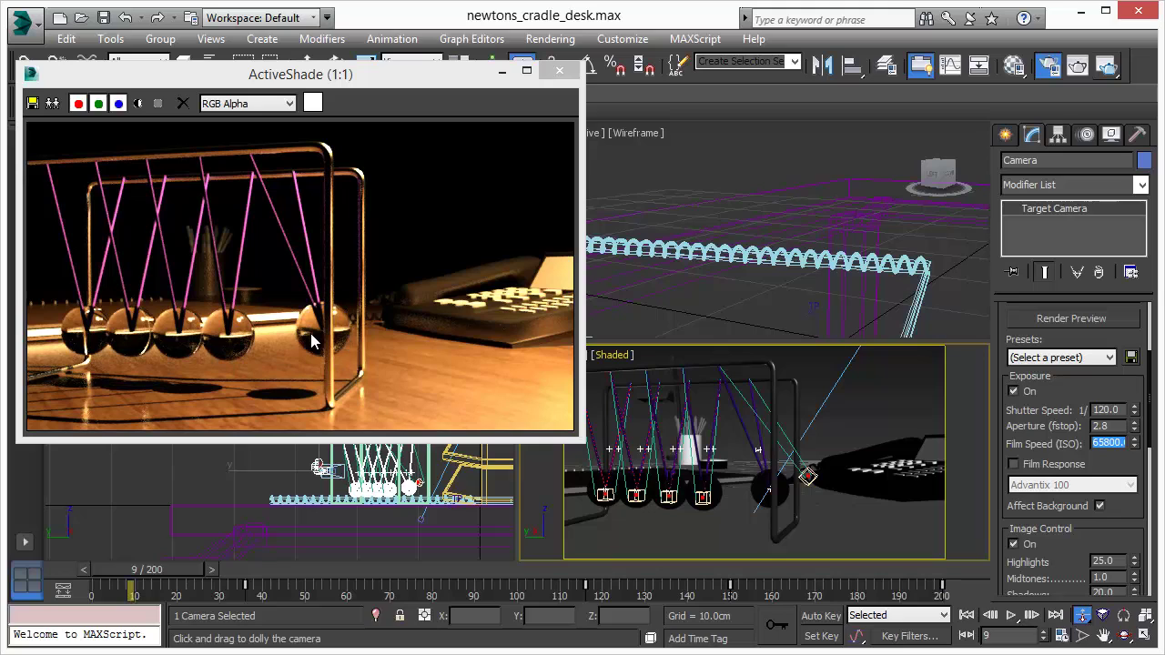
Settle on a 1/5 second shutter speed and ISO 2800 film speed.
{"action": "left_click", "coordinate": [1107, 411]}
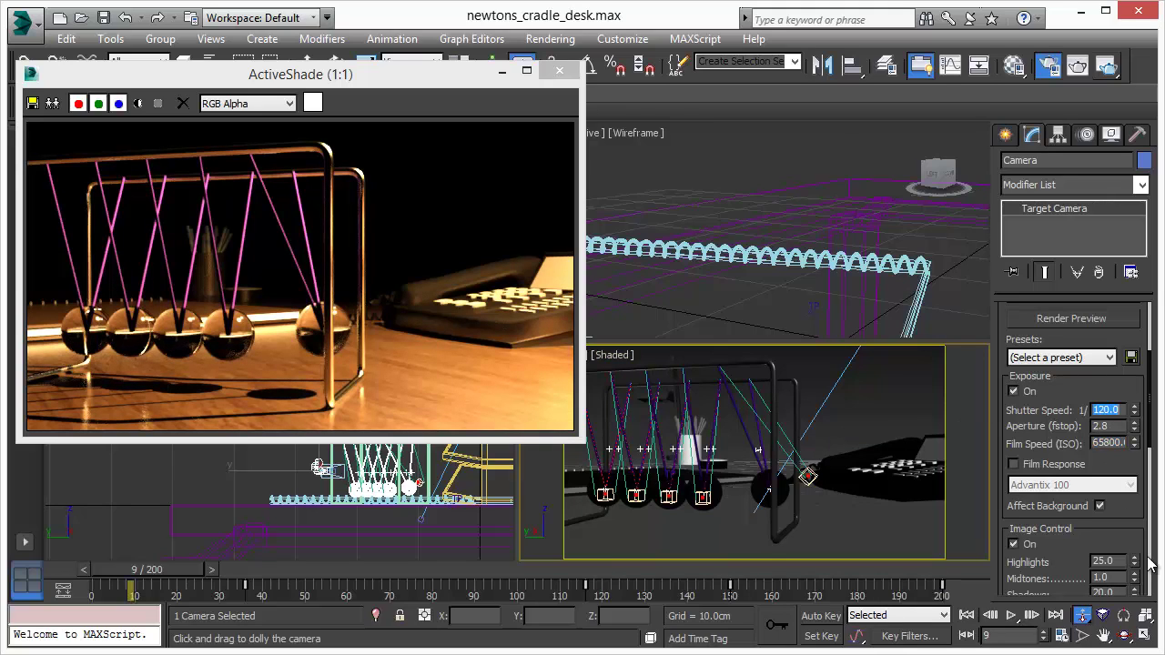
{"action": "type", "text": "5"}
{"action": "key", "text": "Return"}
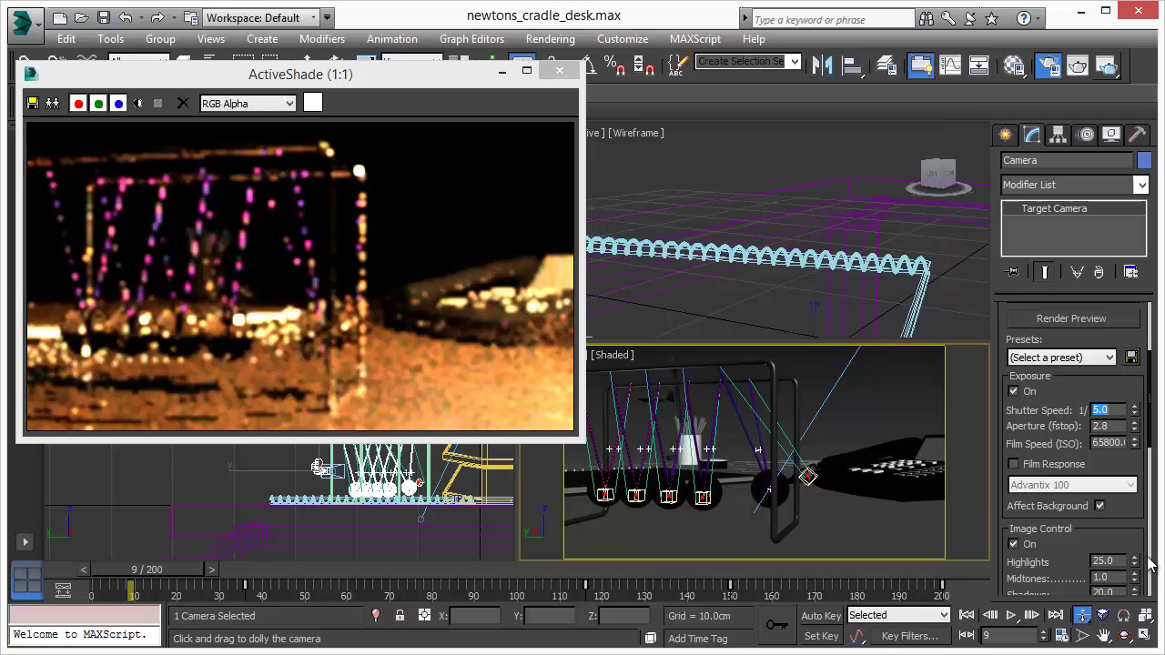
{"action": "type", "text": "2800"}
{"action": "key", "text": "Return"}
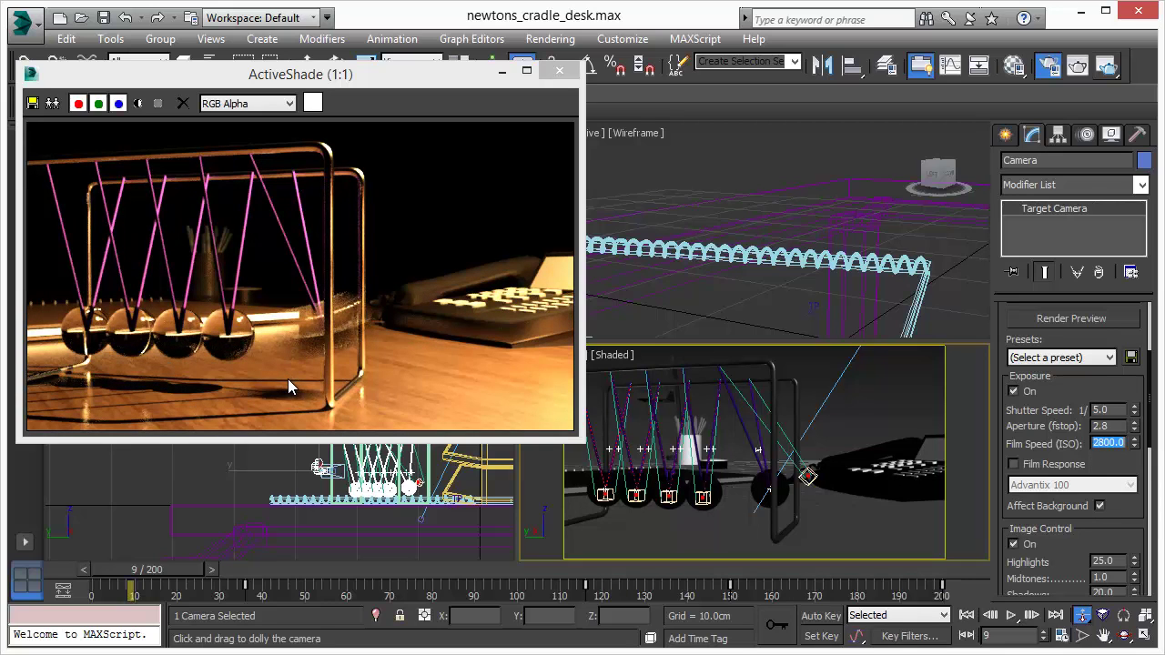
Step to frame 11 and dolly the camera back to show the desk, lamp and cradle.
{"action": "left_click", "coordinate": [209, 571]}
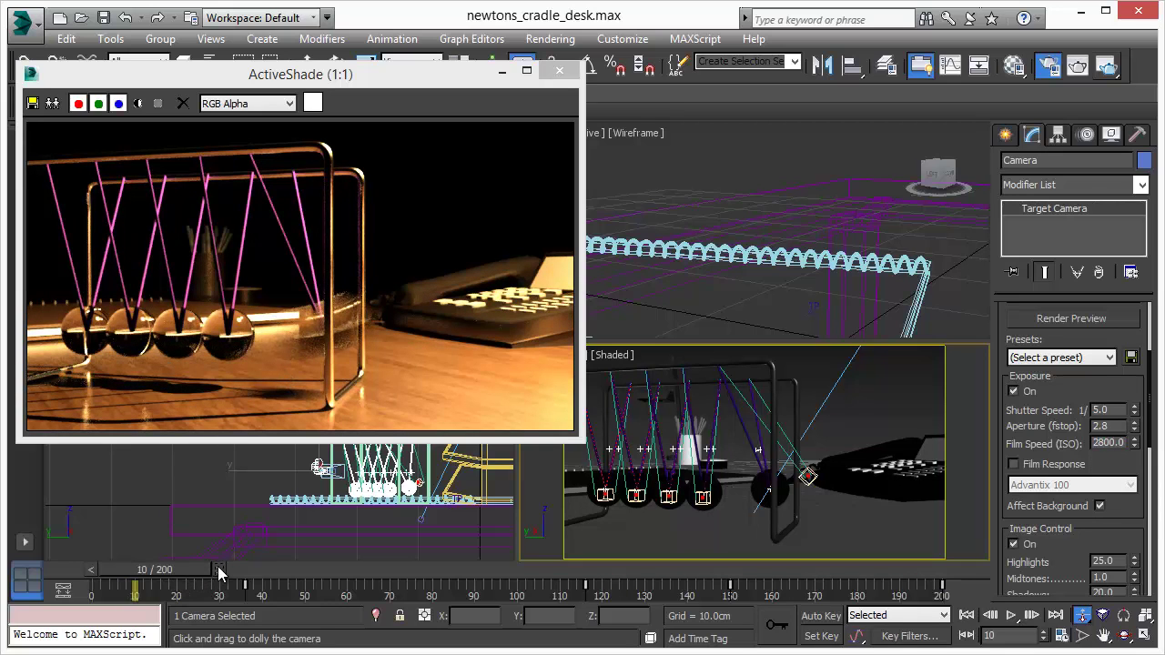
{"action": "left_click", "coordinate": [218, 569]}
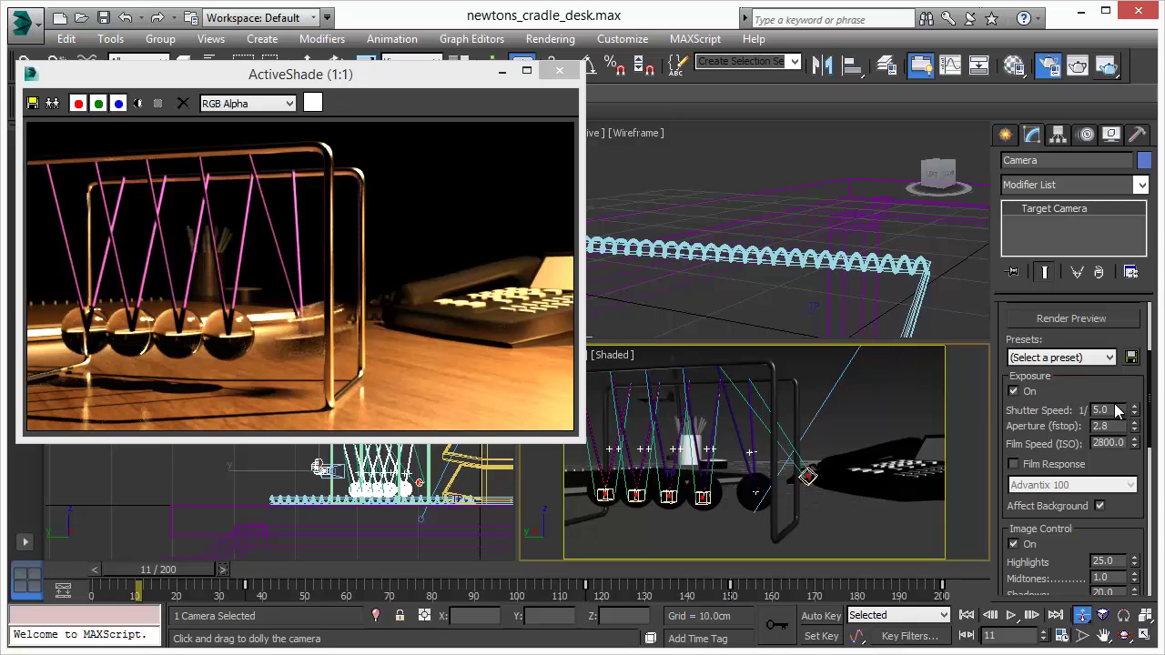
{"action": "left_click_drag", "start_coordinate": [765, 419], "coordinate": [771, 453]}
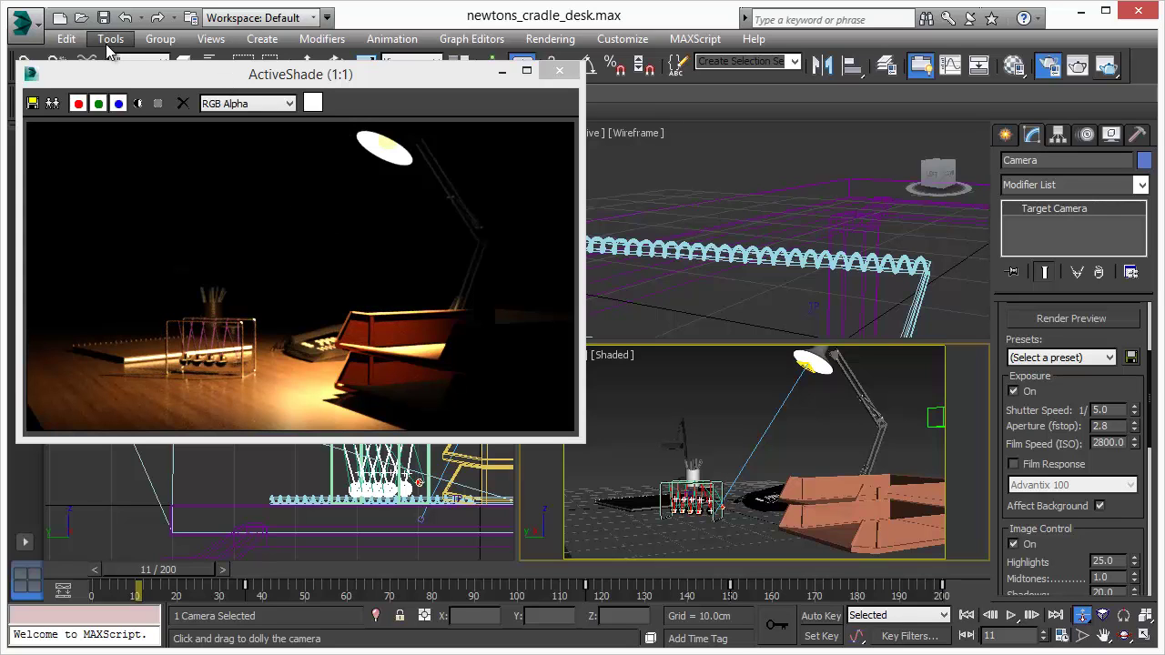
Close ActiveShade and open backlight-blur.max without saving, accepting the gamma and unit scale mismatches.
{"action": "left_click", "coordinate": [558, 71]}
{"action": "key", "text": "ctrl+o"}
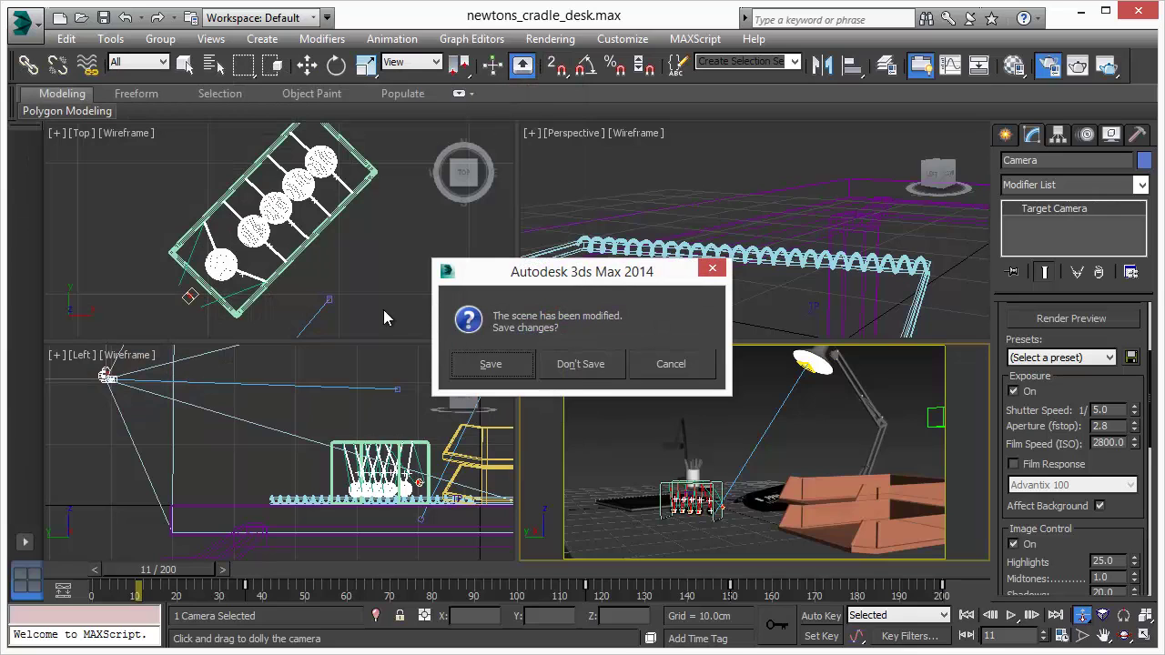
{"action": "left_click", "coordinate": [585, 373]}
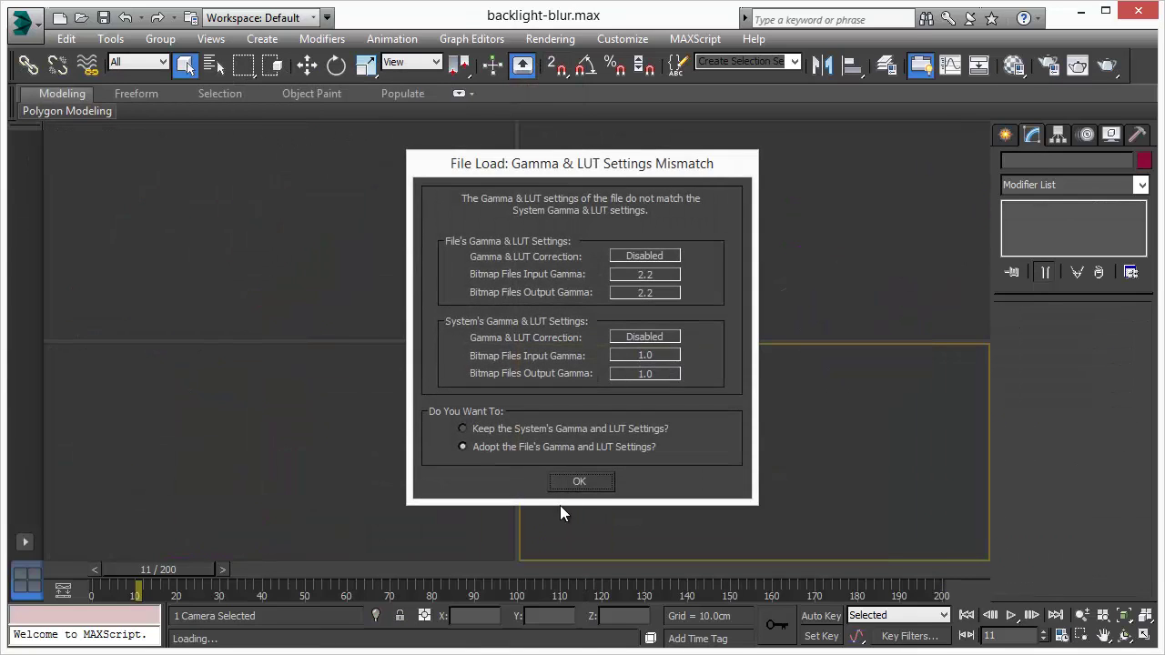
{"action": "left_click", "coordinate": [582, 482]}
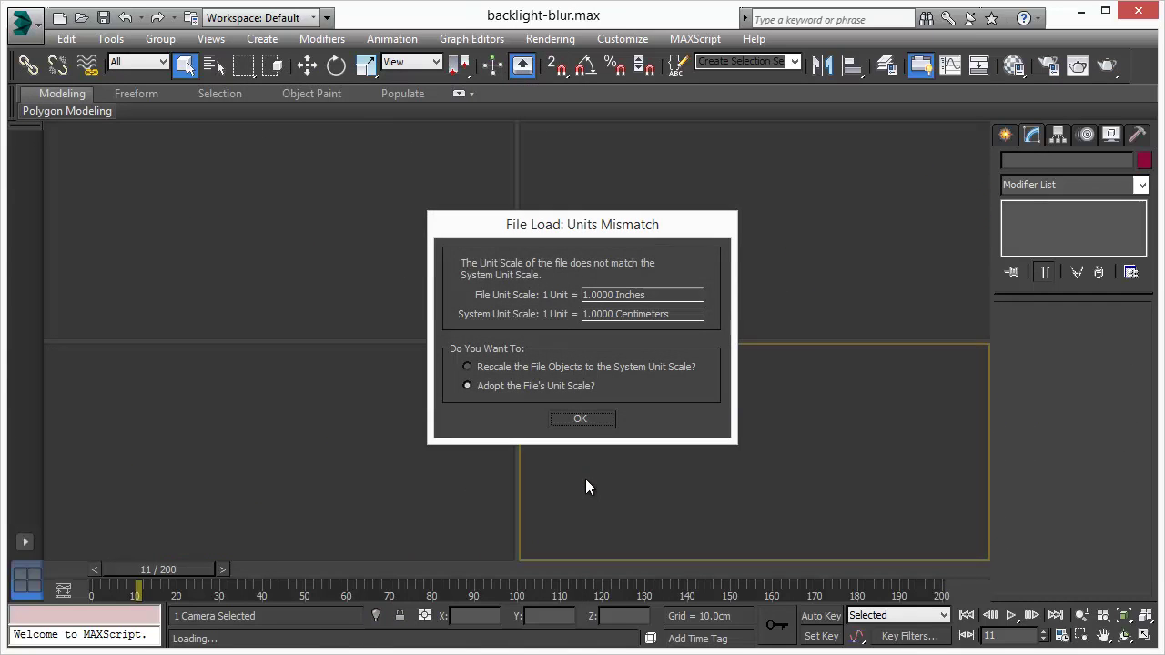
{"action": "left_click", "coordinate": [590, 418]}
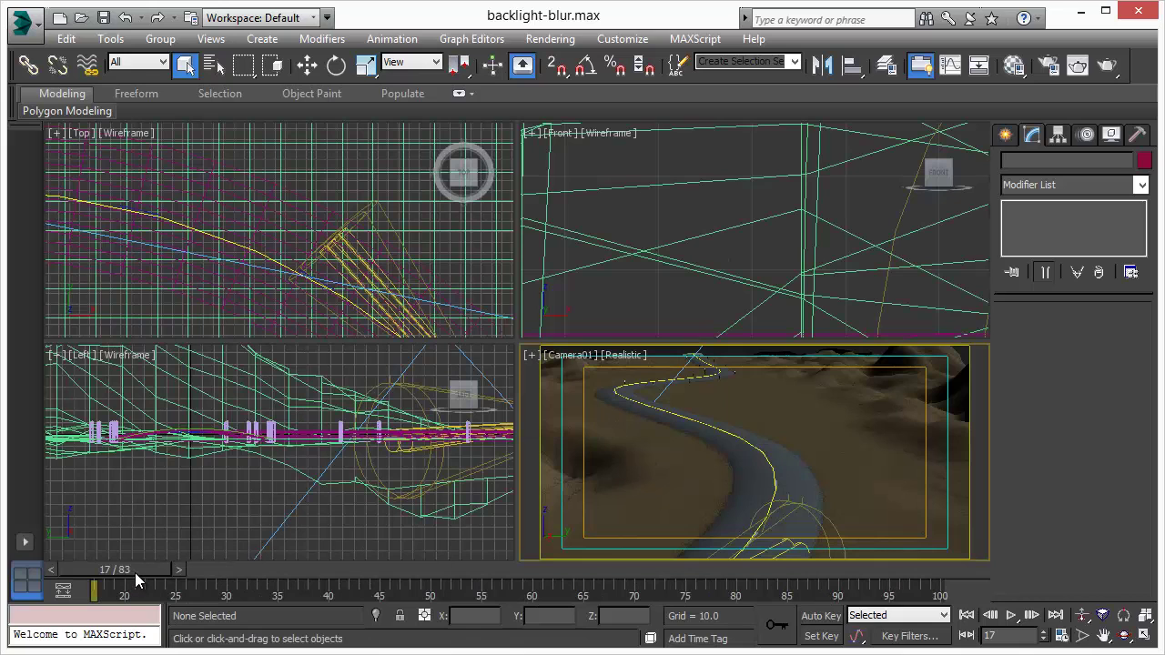
Scrub the timeline through frames 29 and 42 and back to 17 to preview the car.
{"action": "left_click_drag", "start_coordinate": [135, 572], "coordinate": [249, 573]}
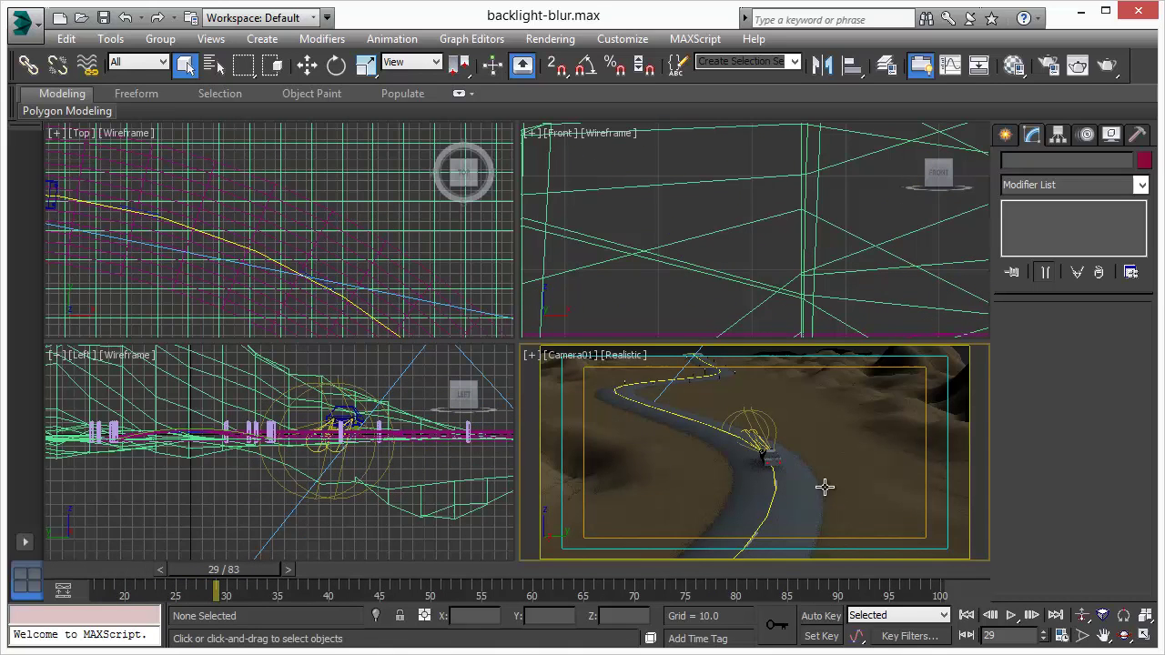
{"action": "left_click_drag", "start_coordinate": [221, 572], "coordinate": [185, 594]}
{"action": "key", "text": "q"}
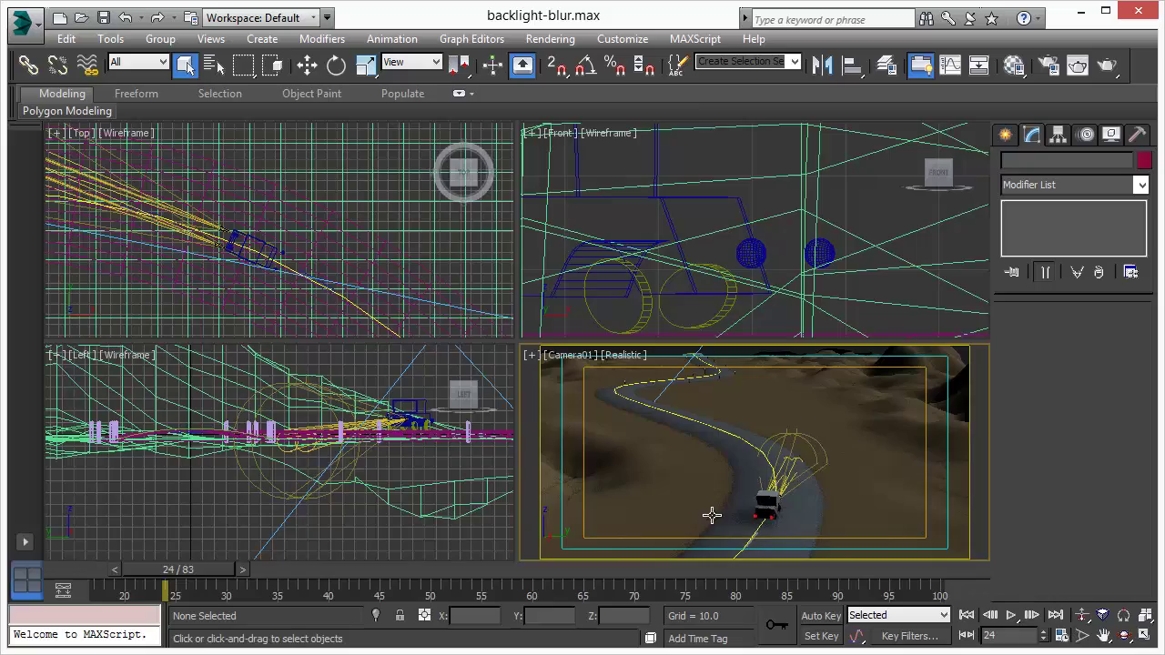
{"action": "left_click_drag", "start_coordinate": [195, 577], "coordinate": [118, 579]}
{"action": "key", "text": "shift+q"}
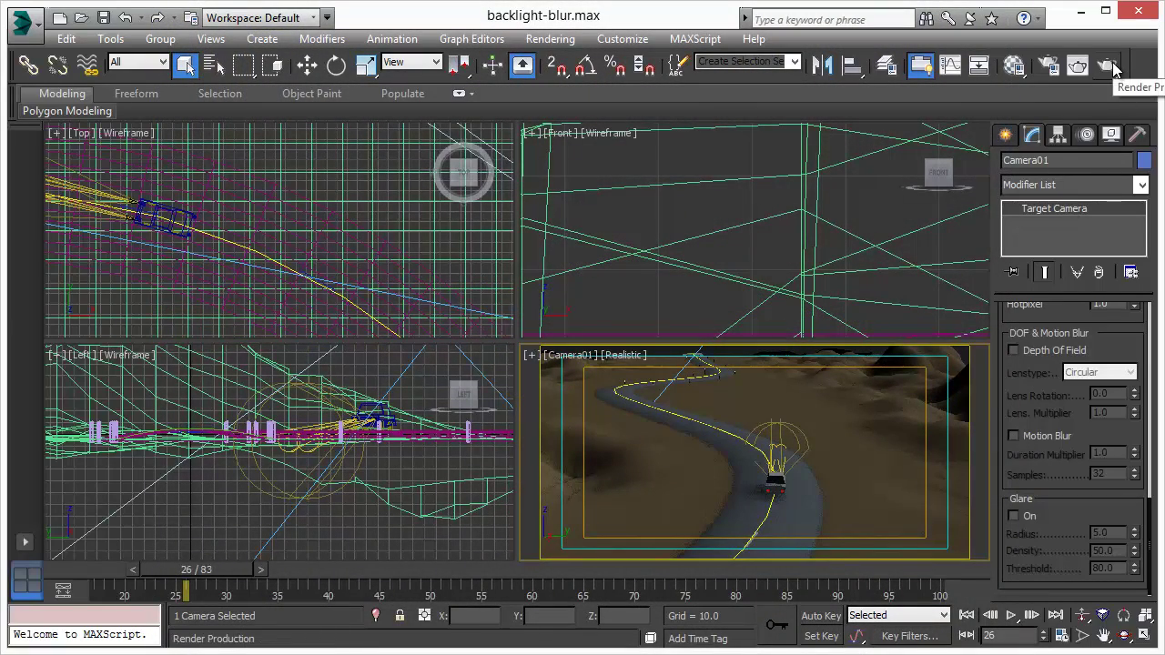
Start ActiveShade from the Render flyout and dolly Camera01 closer to the car.
{"action": "left_click_drag", "start_coordinate": [1114, 68], "coordinate": [1103, 145]}
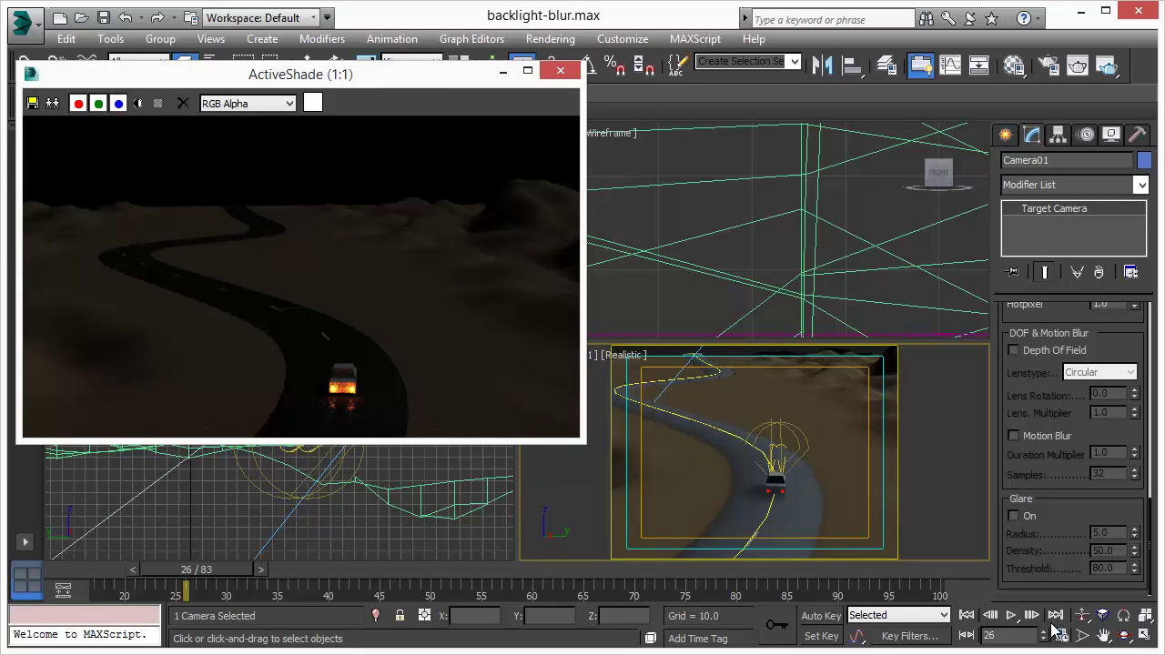
{"action": "left_click", "coordinate": [1081, 615]}
{"action": "left_click_drag", "start_coordinate": [765, 501], "coordinate": [765, 467]}
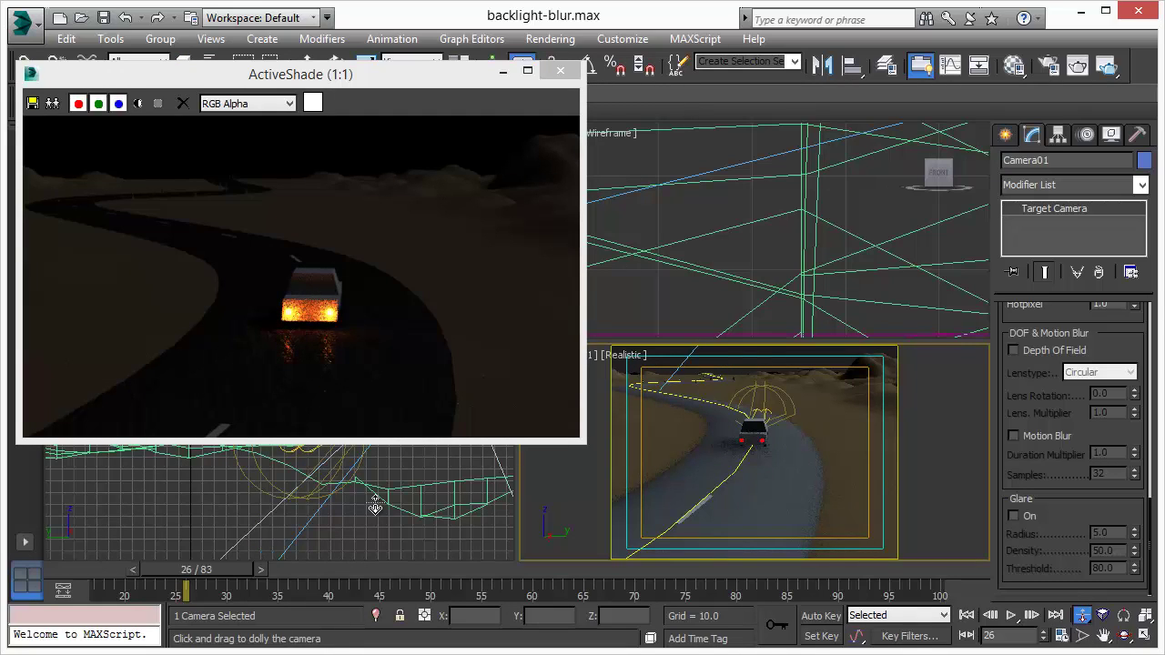
Enable the camera's Motion Blur and advance to about frame 31 to check the light trails.
{"action": "left_click", "coordinate": [1014, 436]}
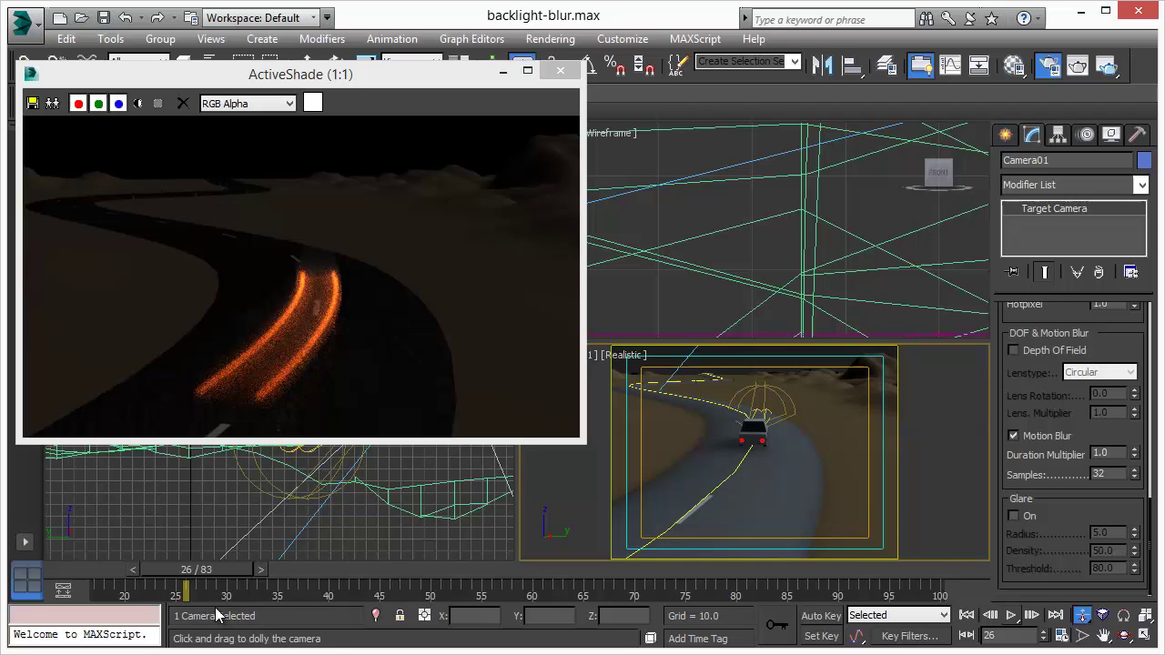
{"action": "key", "text": "period"}
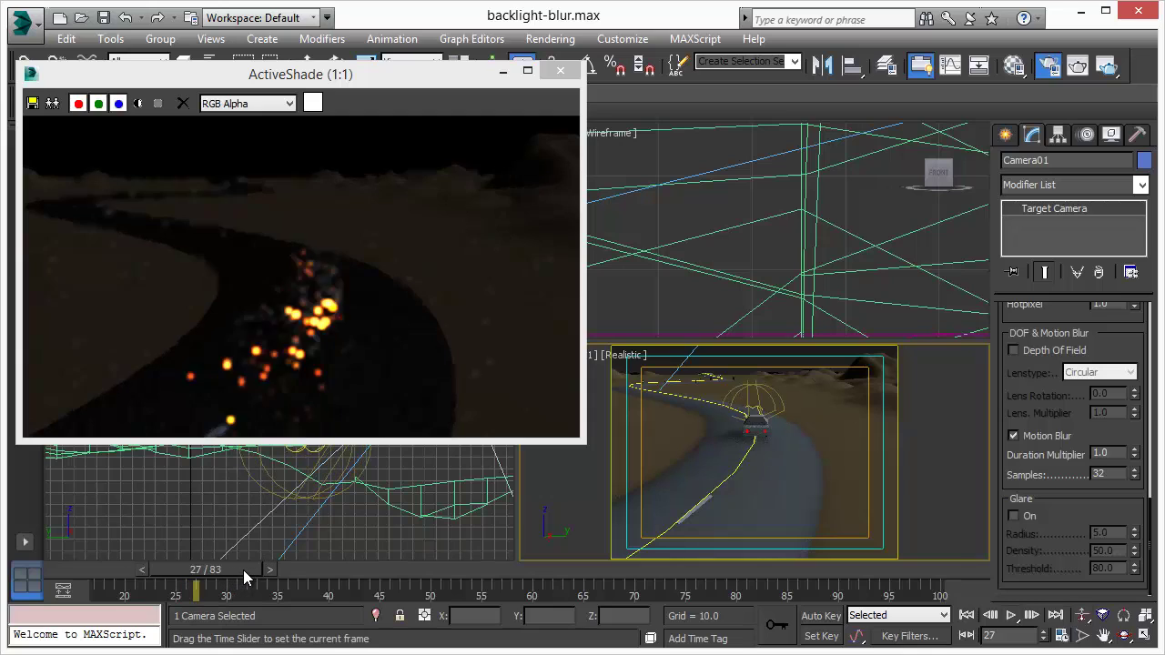
{"action": "left_click_drag", "start_coordinate": [243, 570], "coordinate": [278, 563]}
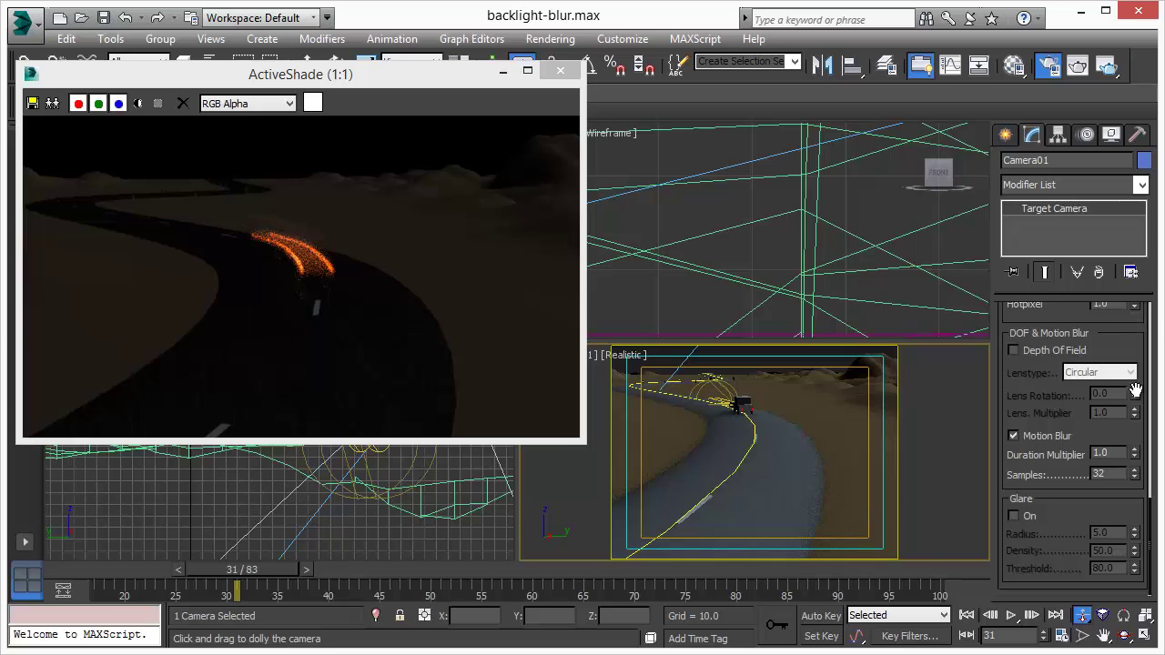
{"action": "scroll", "coordinate": [1135, 510], "scroll_direction": "up", "scroll_amount": 5}
Set the camera's shutter speed to 1 second and its aperture to f/30.
{"action": "scroll", "coordinate": [1134, 510], "scroll_direction": "up", "scroll_amount": 2}
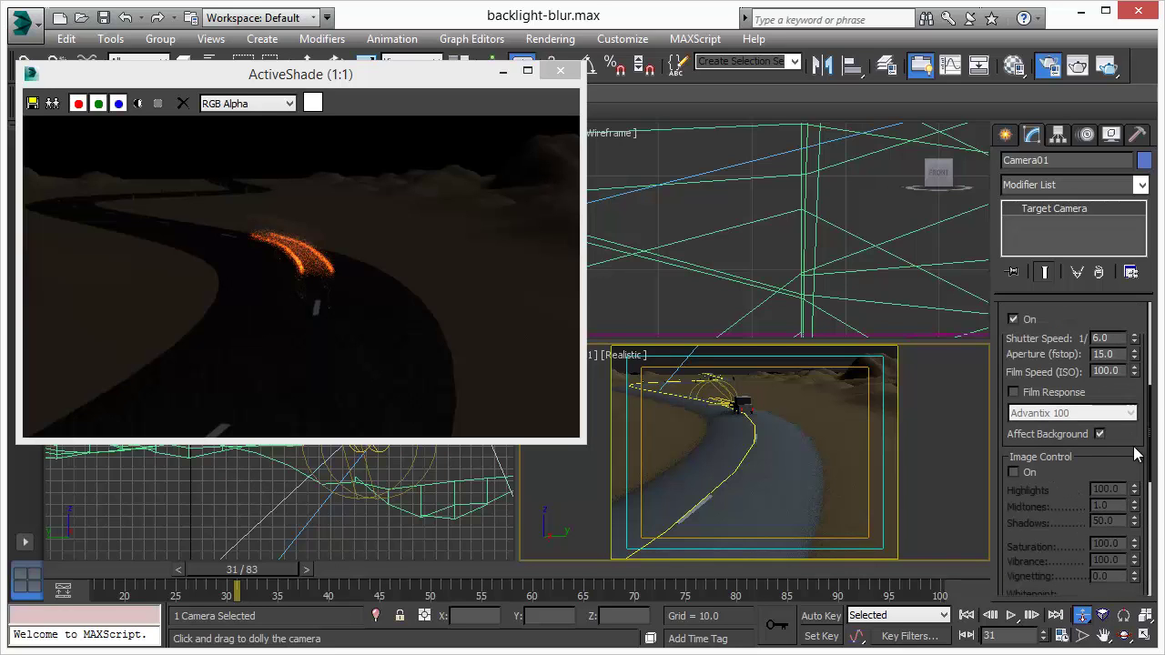
{"action": "double_click", "coordinate": [1112, 343]}
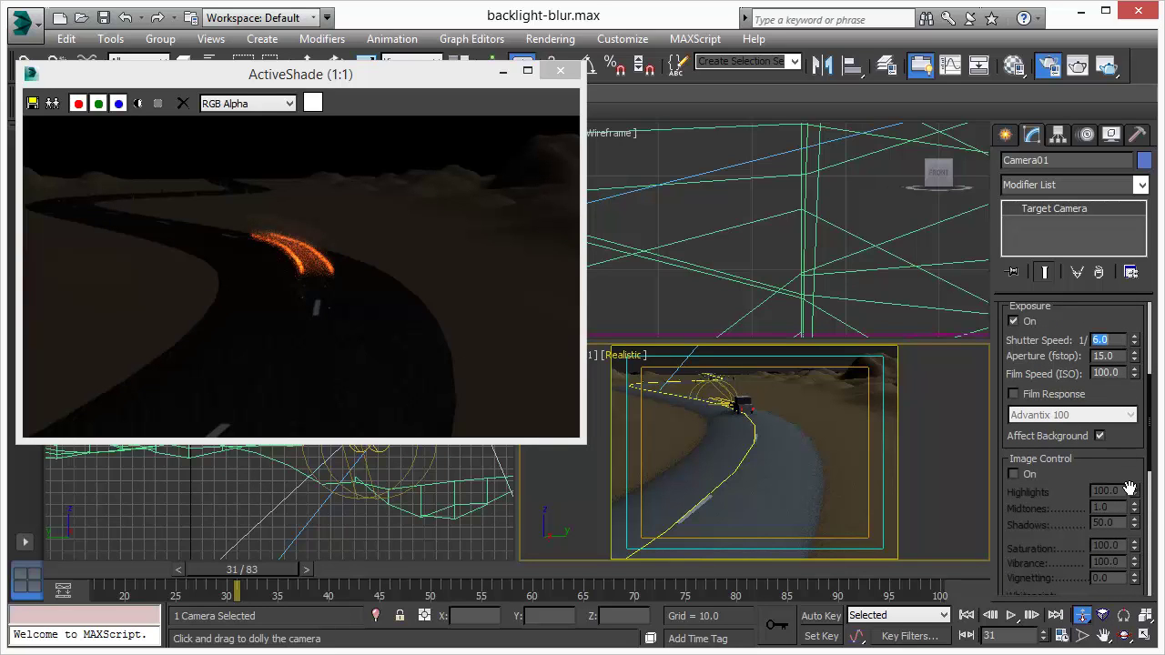
{"action": "type", "text": "1"}
{"action": "key", "text": "Return"}
{"action": "double_click", "coordinate": [1120, 356]}
{"action": "type", "text": "30"}
{"action": "key", "text": "Return"}
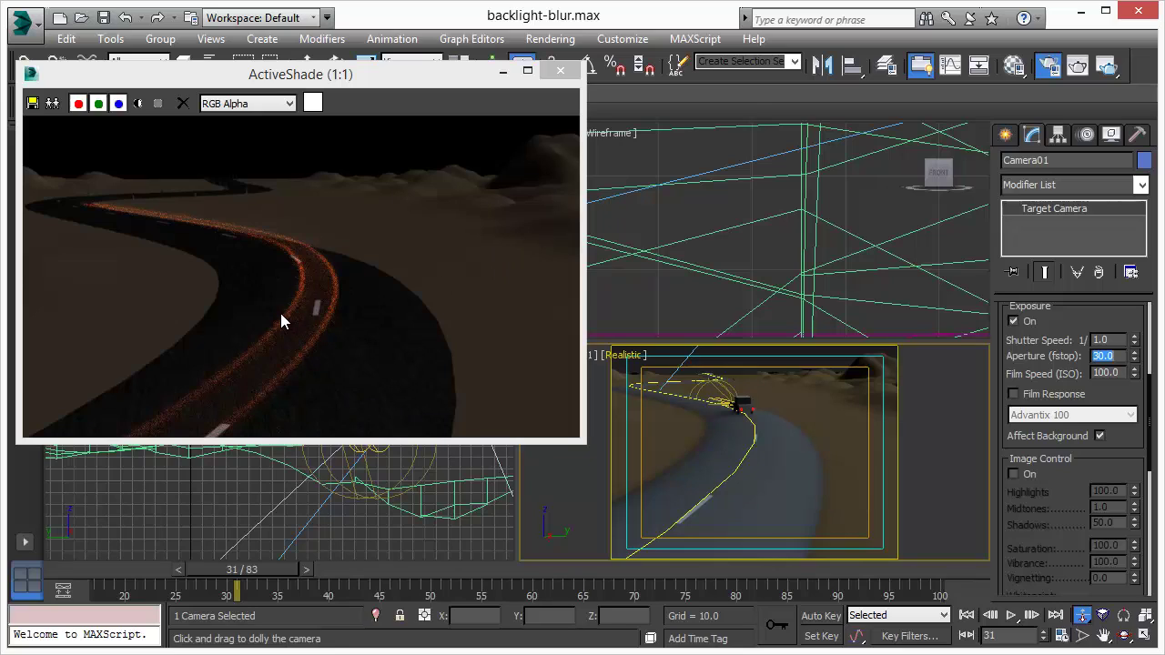
{"action": "double_click", "coordinate": [1101, 339]}
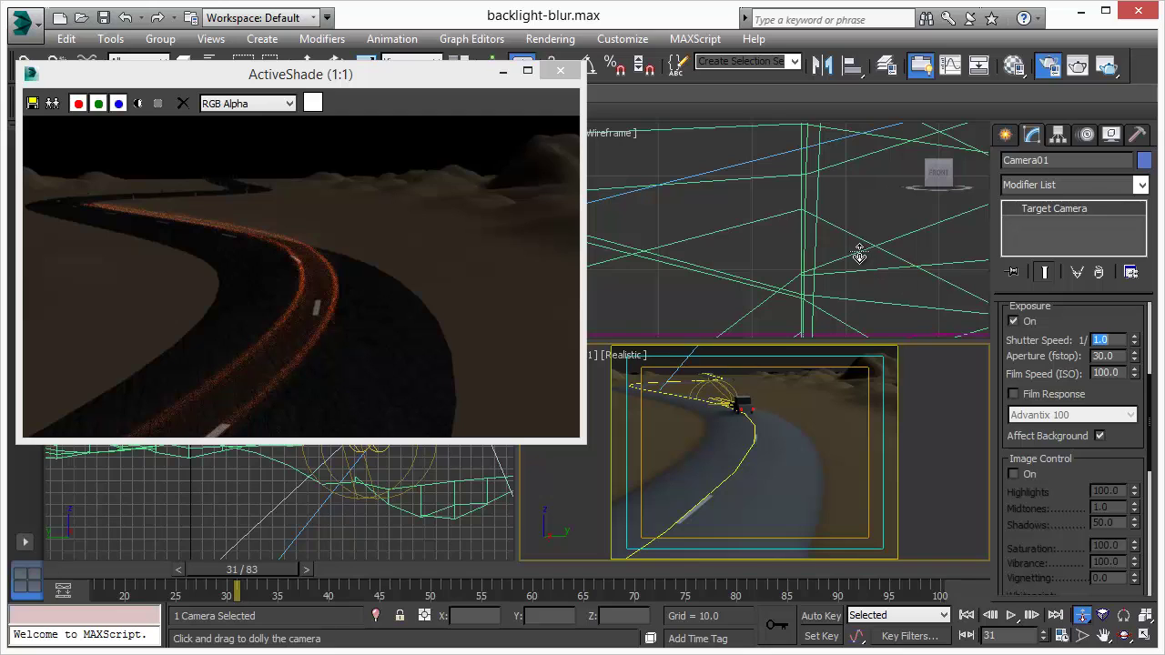